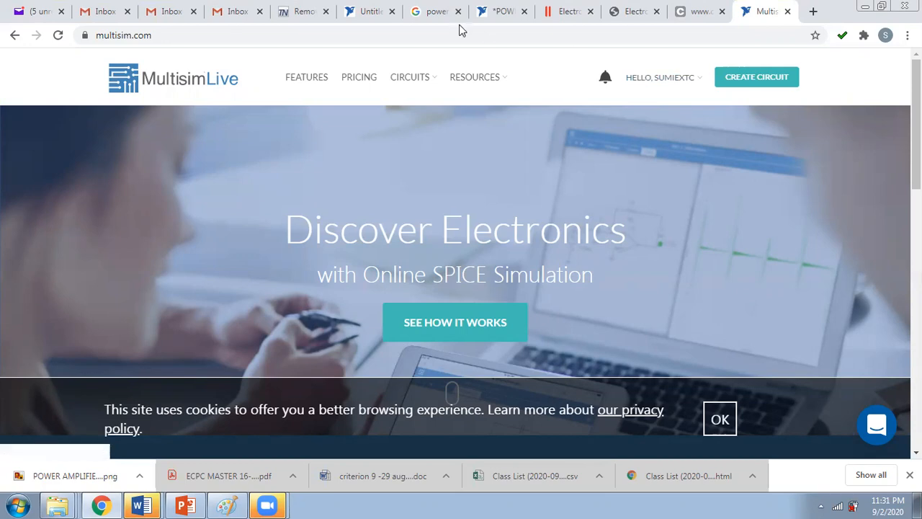
- Create a new blank circuit from the Multisim Live home page
key(ctrl+t)
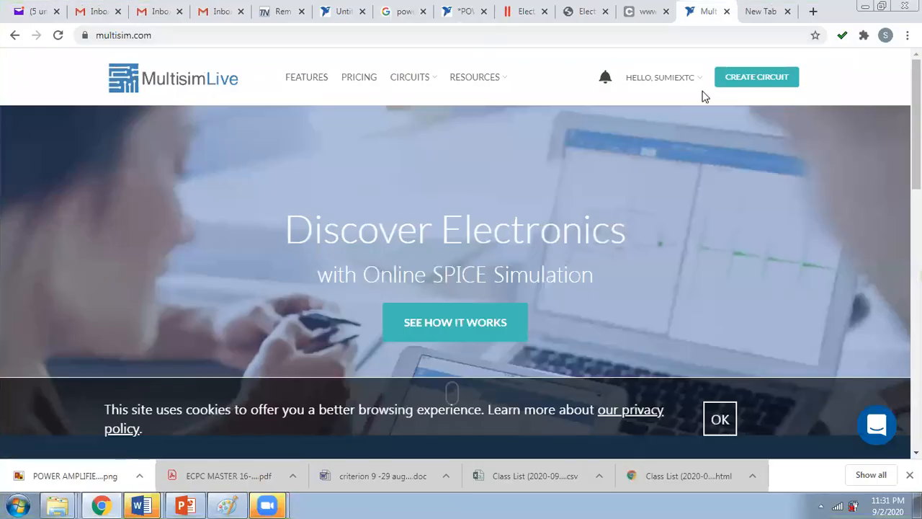
click(755, 80)
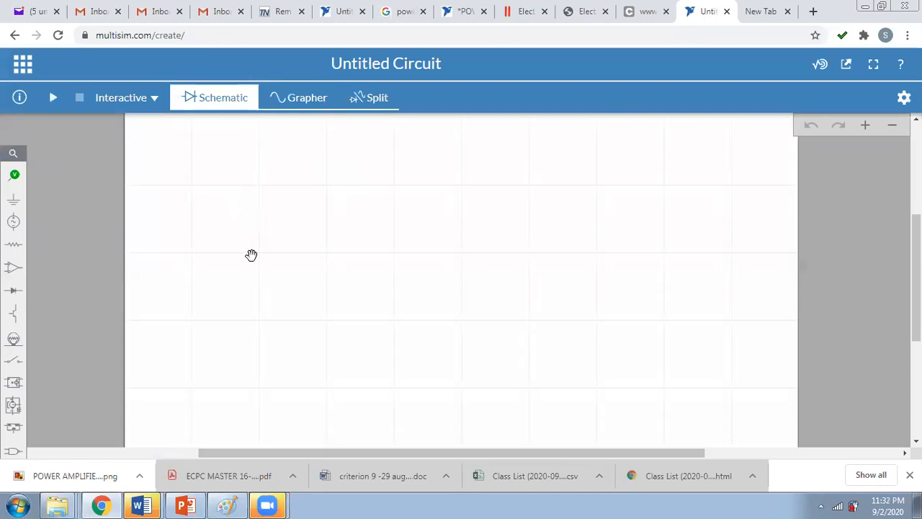
- Switch to PowerPoint to review the amplifier circuit on slide 2, and return to the blank circuit in Chrome
click(186, 505)
scroll(366, 339, up, 1)
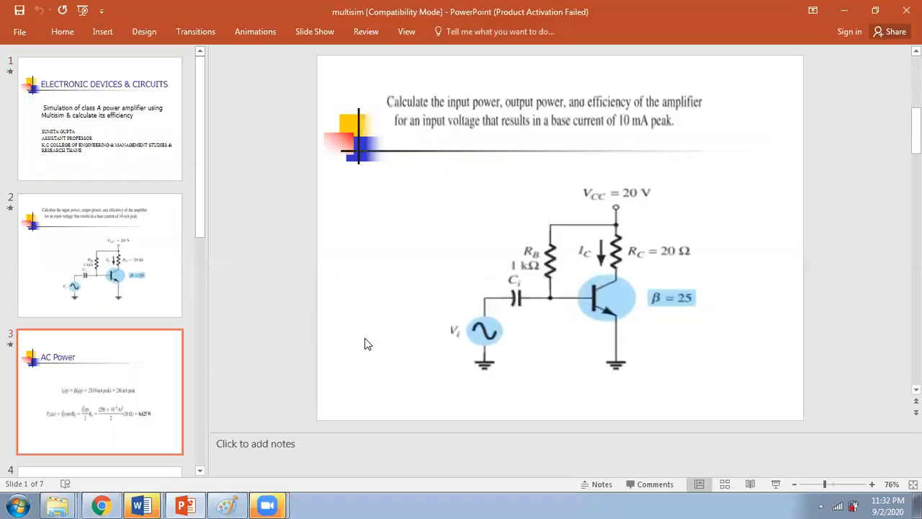
scroll(354, 345, down, 1)
scroll(343, 348, up, 1)
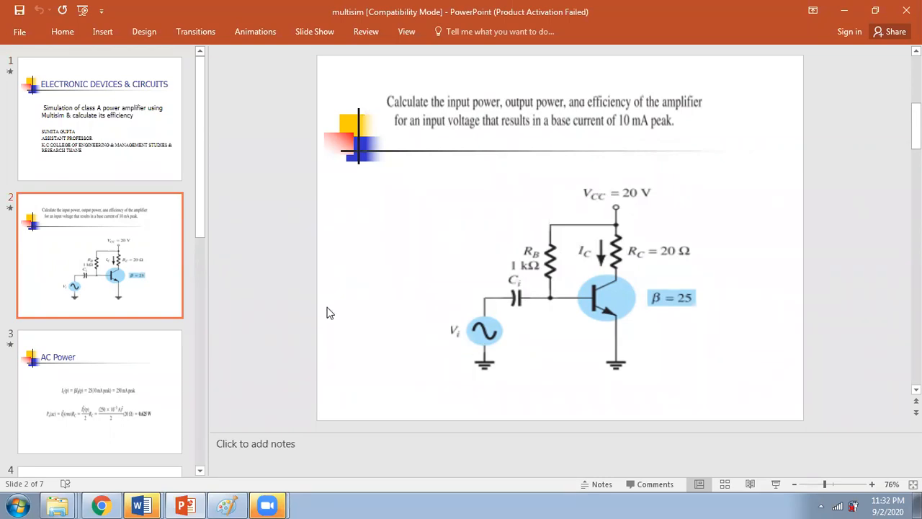
click(100, 504)
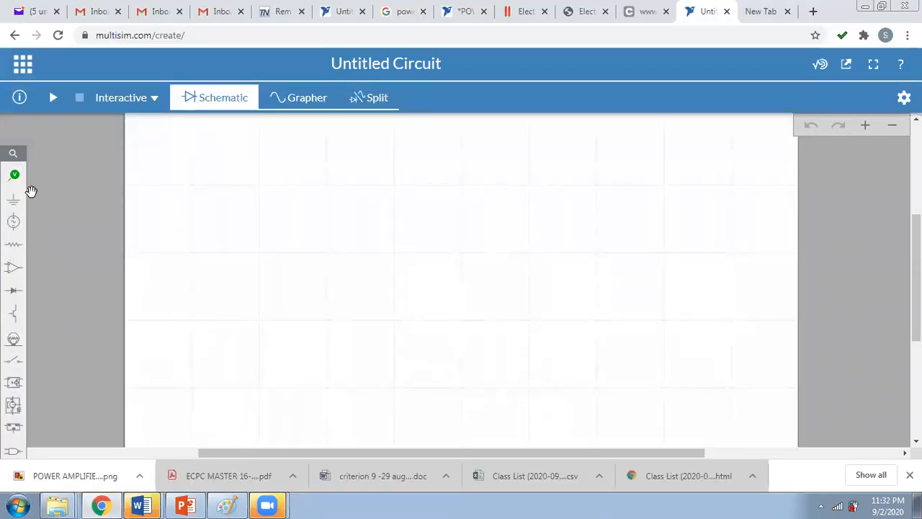
- Place an NPN transistor near the middle of the schematic
click(12, 317)
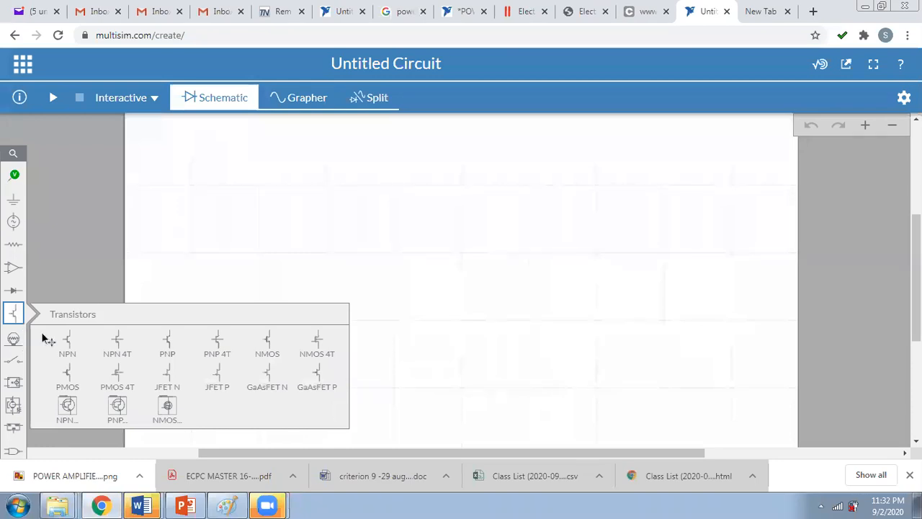
click(69, 345)
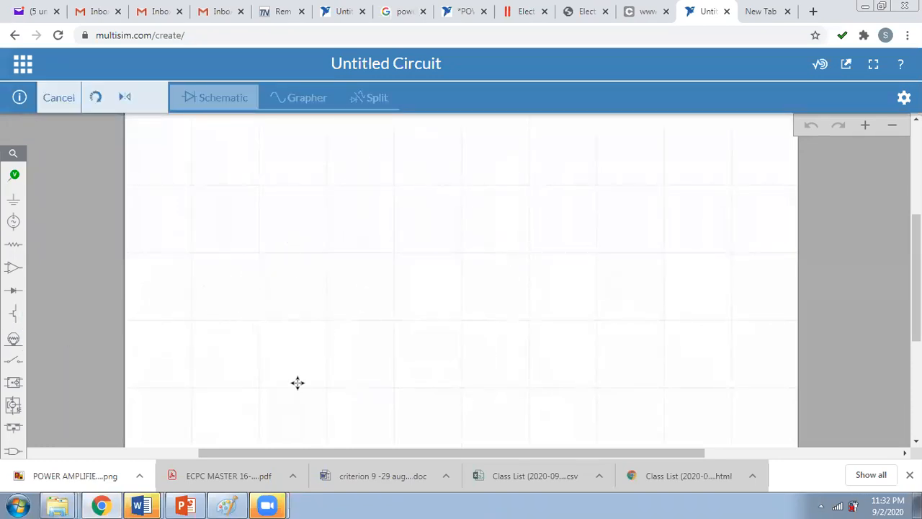
click(372, 278)
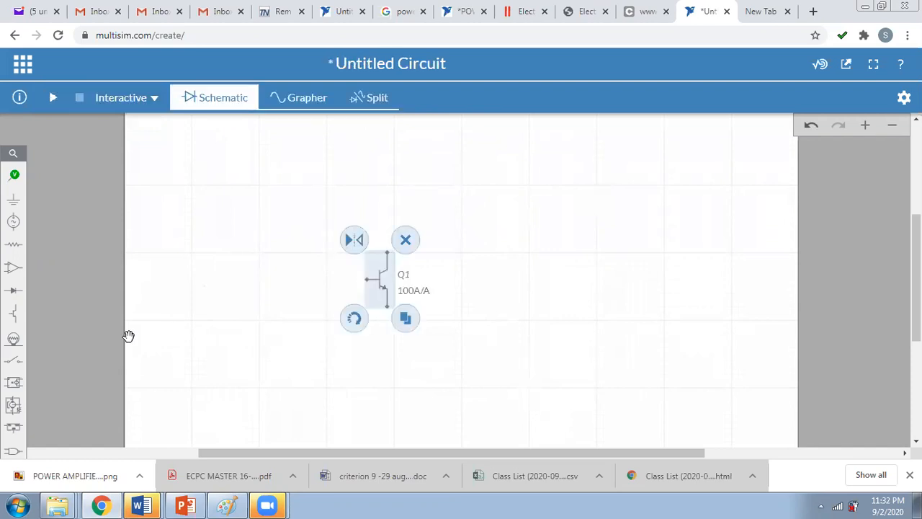
- Place two resistors, one above the transistor and the other to its upper left
click(13, 246)
click(66, 279)
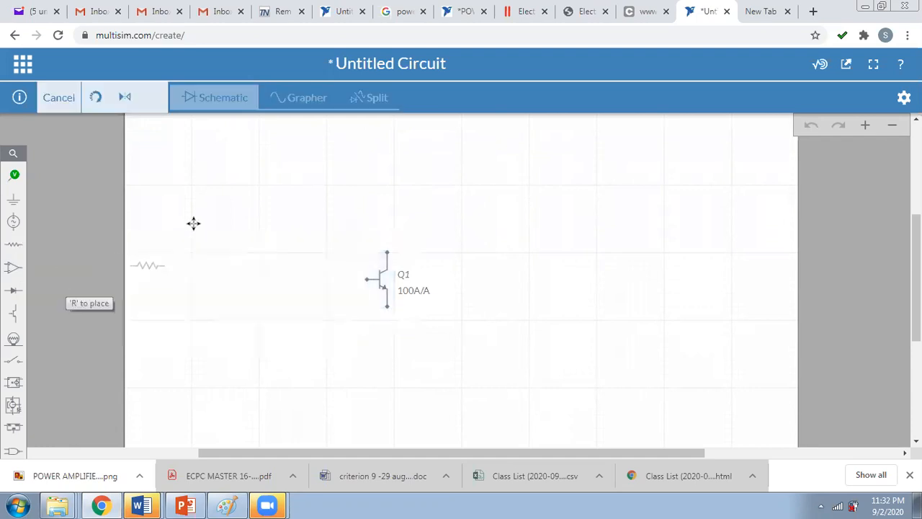
click(409, 171)
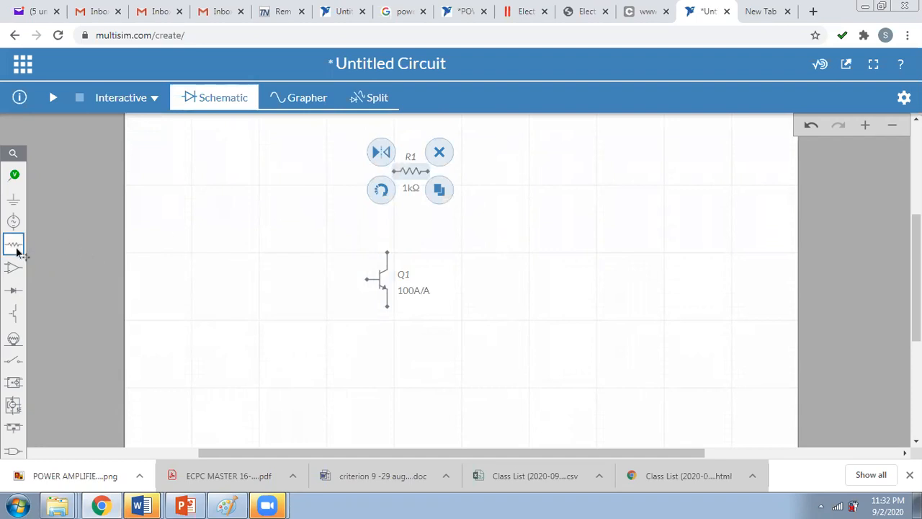
click(15, 247)
click(68, 275)
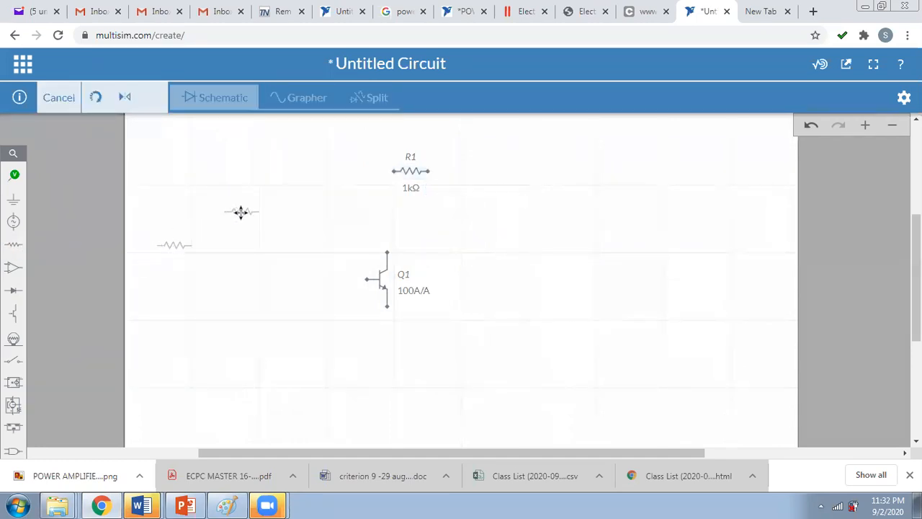
click(241, 211)
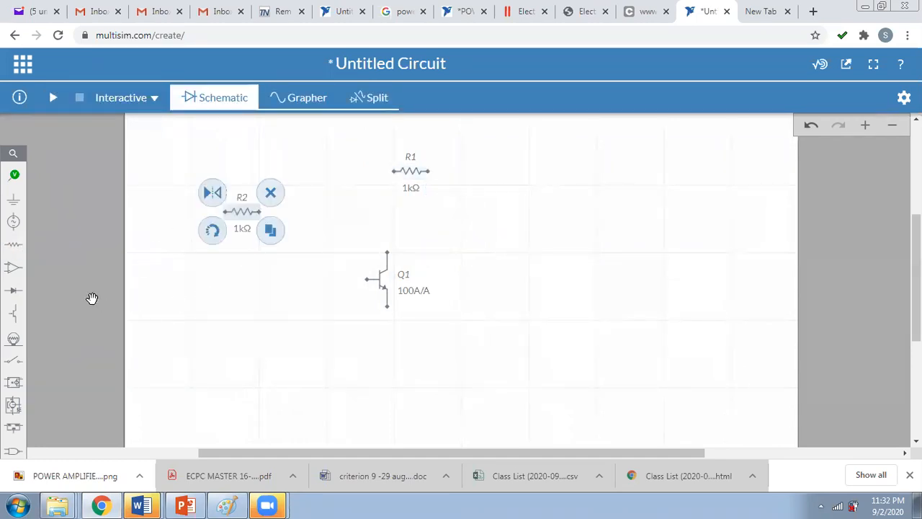
- Place a capacitor to the left of the transistor, below resistor R2
click(14, 246)
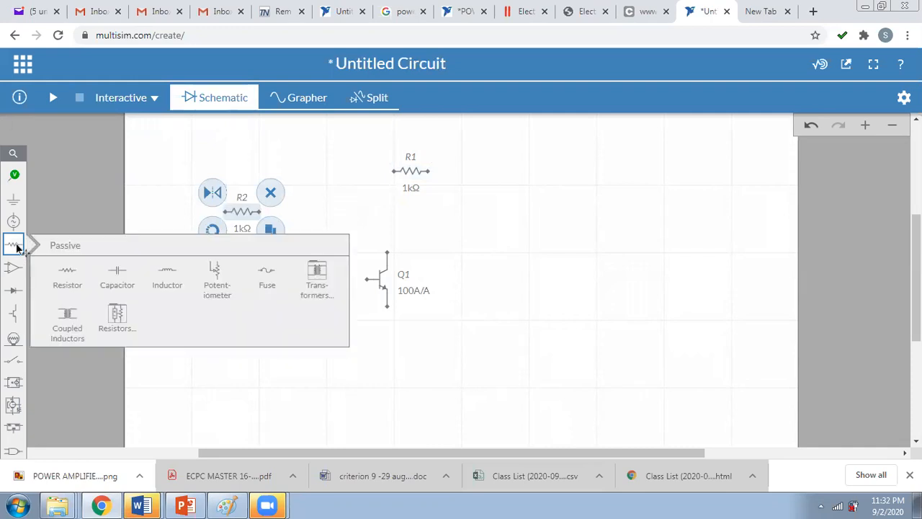
click(117, 274)
click(235, 280)
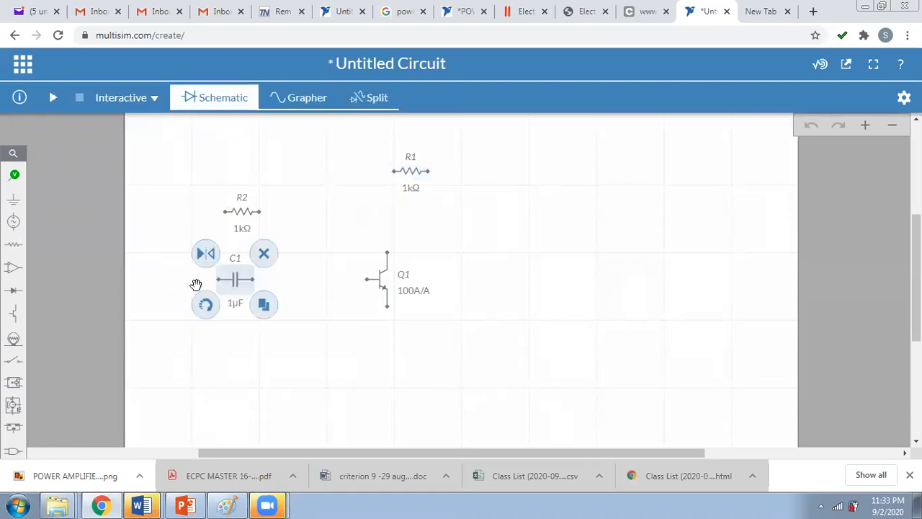
- Place an AC voltage source below capacitor C1 and a DC voltage source to the right of resistor R1
click(15, 224)
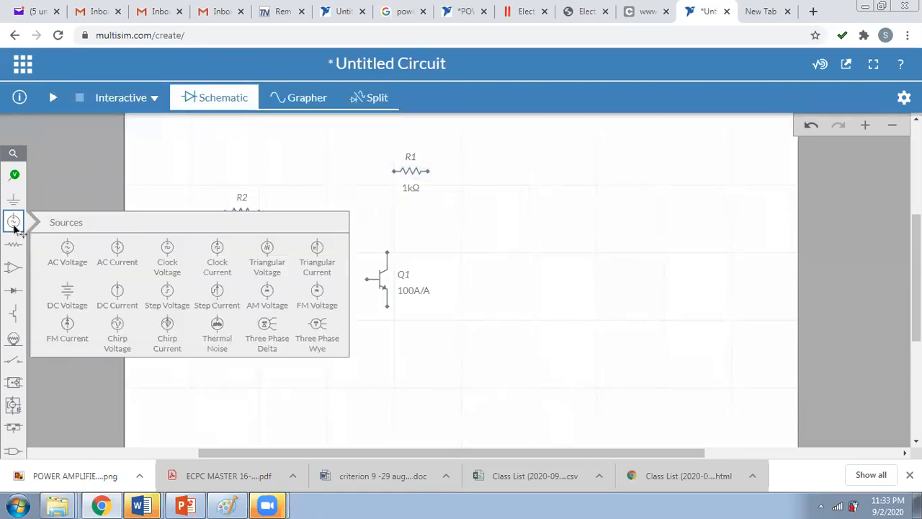
click(69, 256)
click(198, 351)
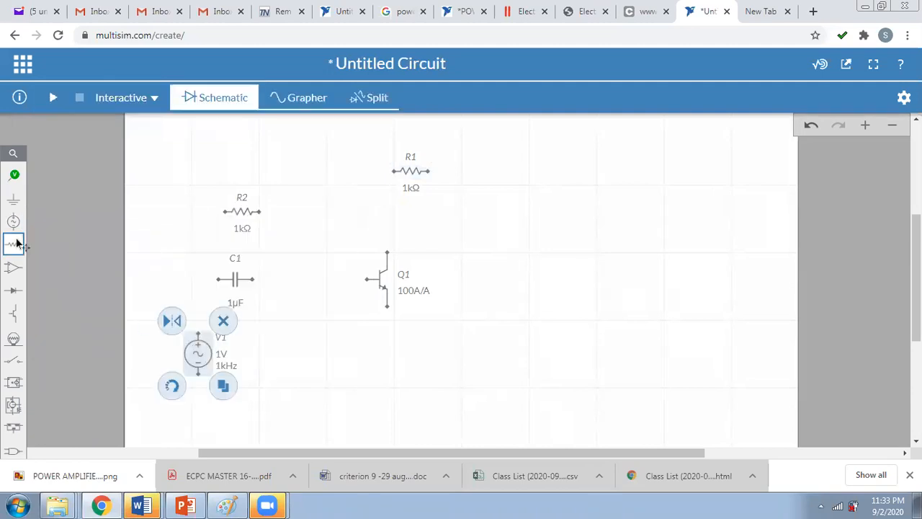
click(13, 224)
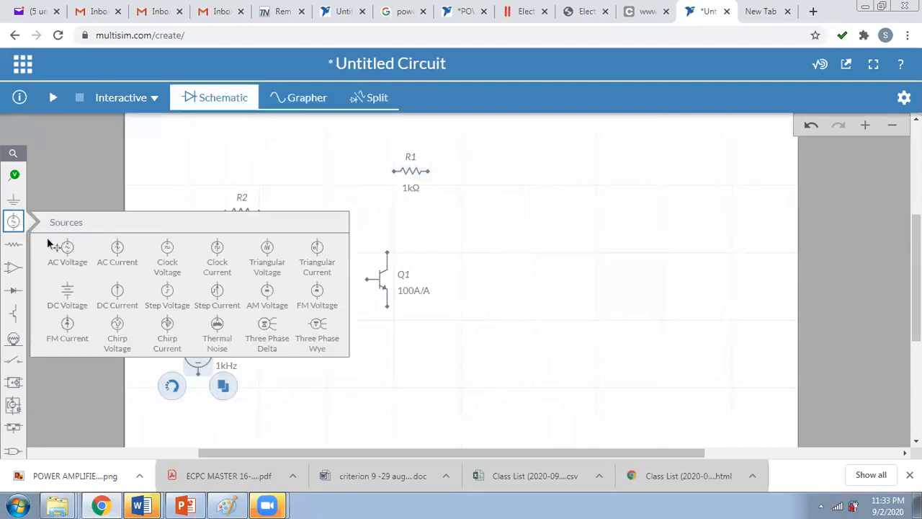
click(67, 294)
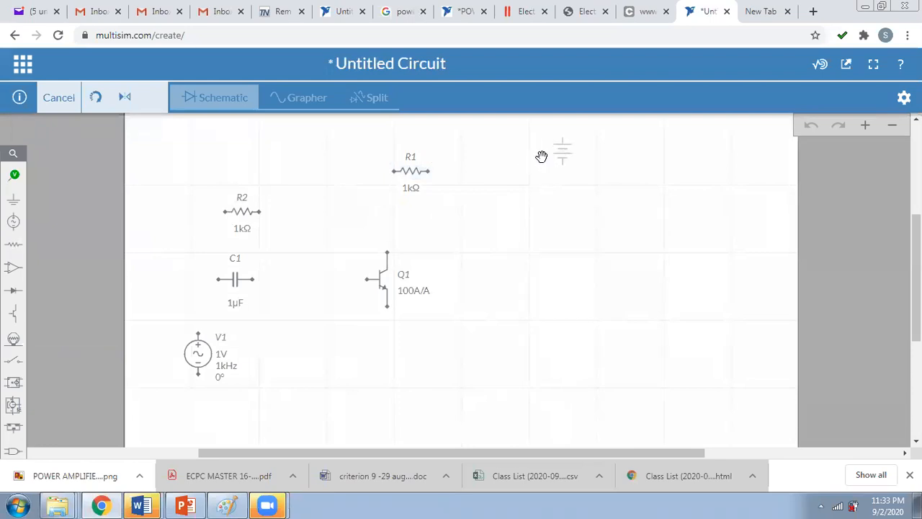
click(560, 151)
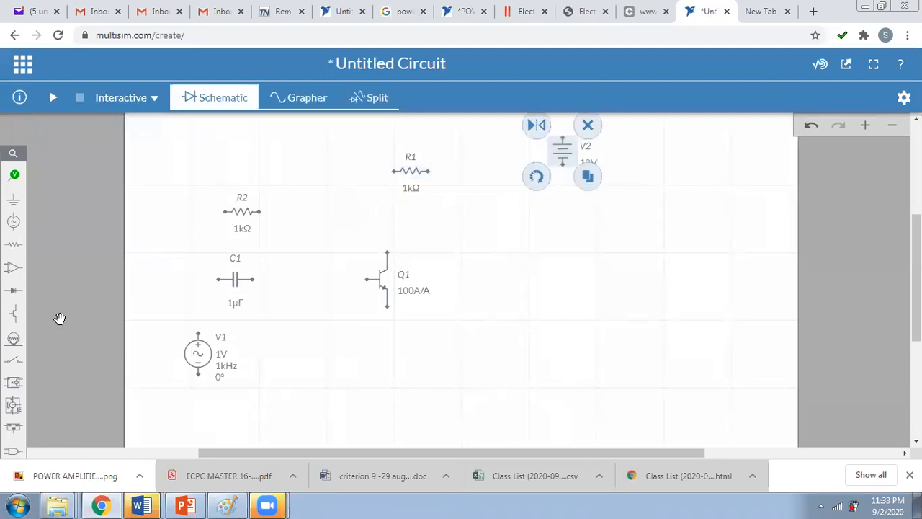
- Place a ground symbol below the transistor
click(17, 206)
click(68, 232)
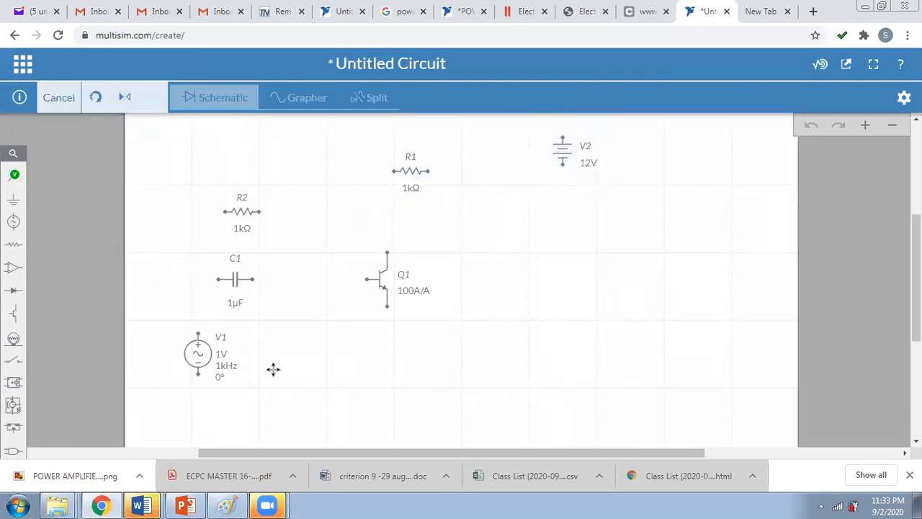
click(374, 412)
click(577, 330)
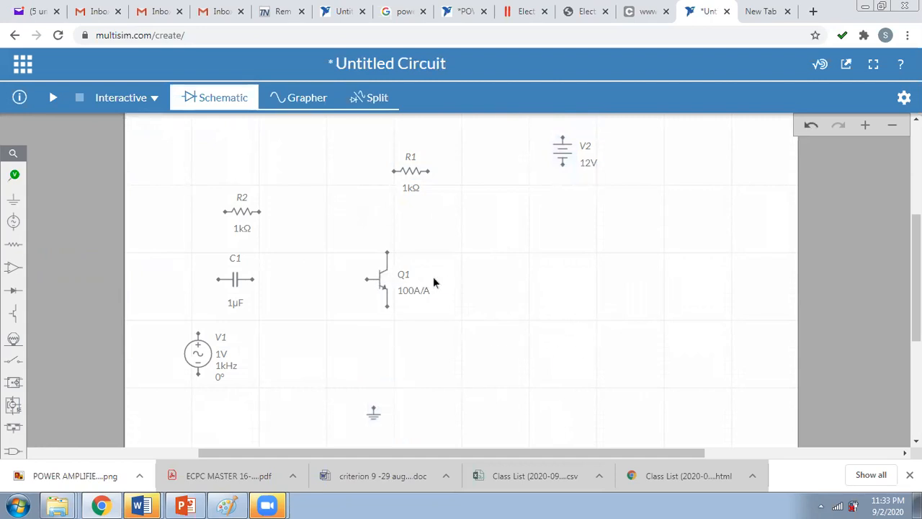
- Move transistor Q1 to the right and slightly down, and undo its accidental deletion
drag(379, 277, 446, 277)
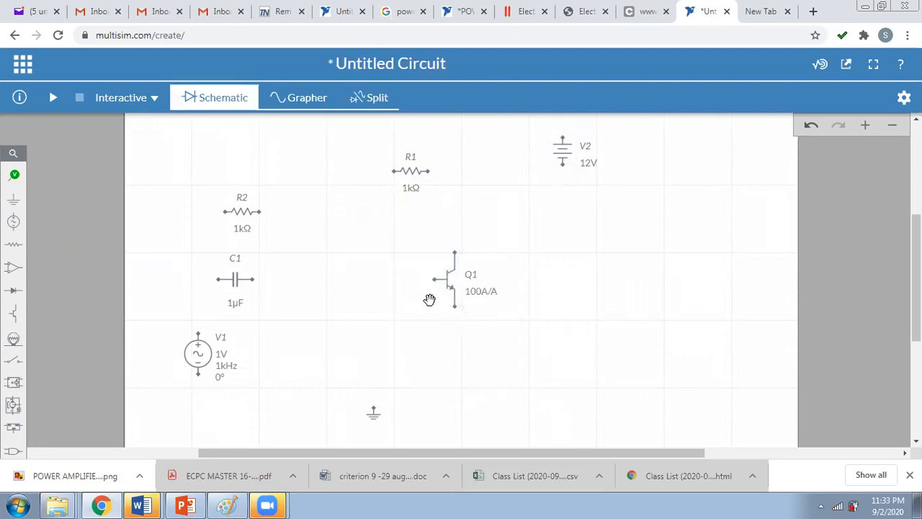
key(Delete)
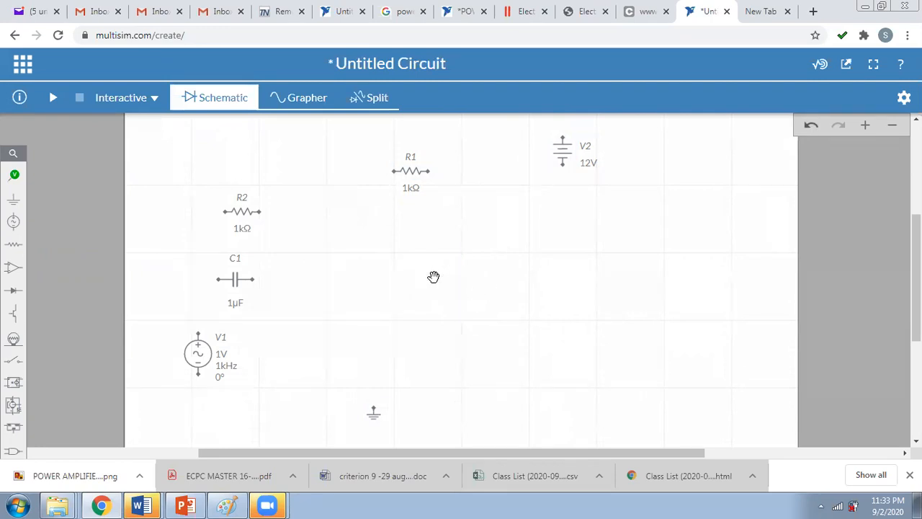
key(ctrl+z)
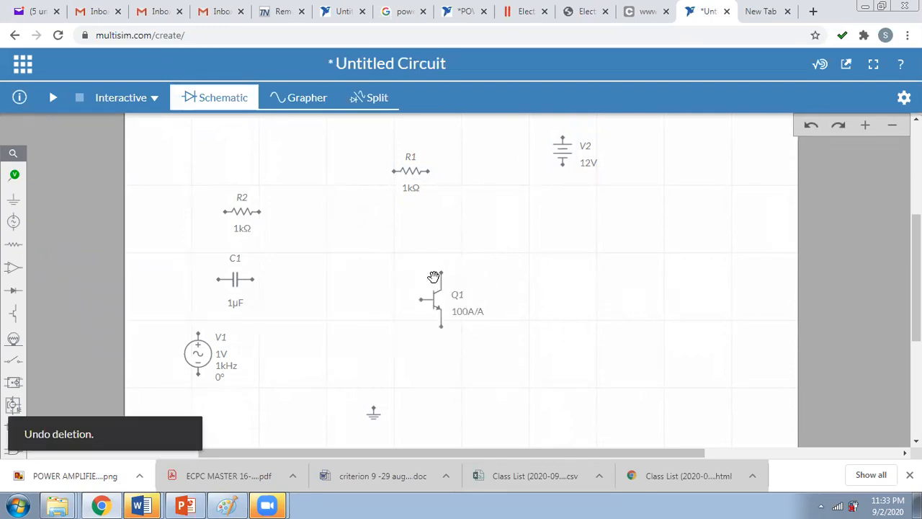
- Rotate resistors R1 and R2 so both stand vertically
click(409, 173)
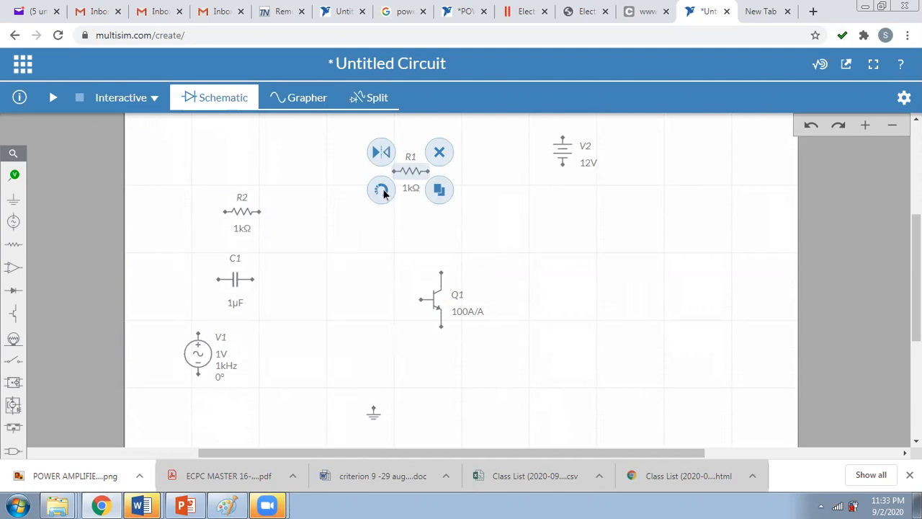
click(382, 190)
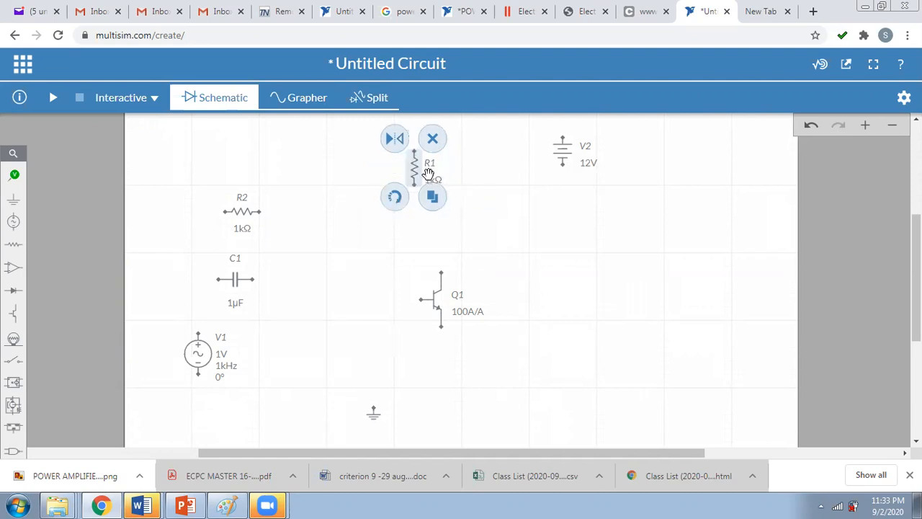
click(497, 223)
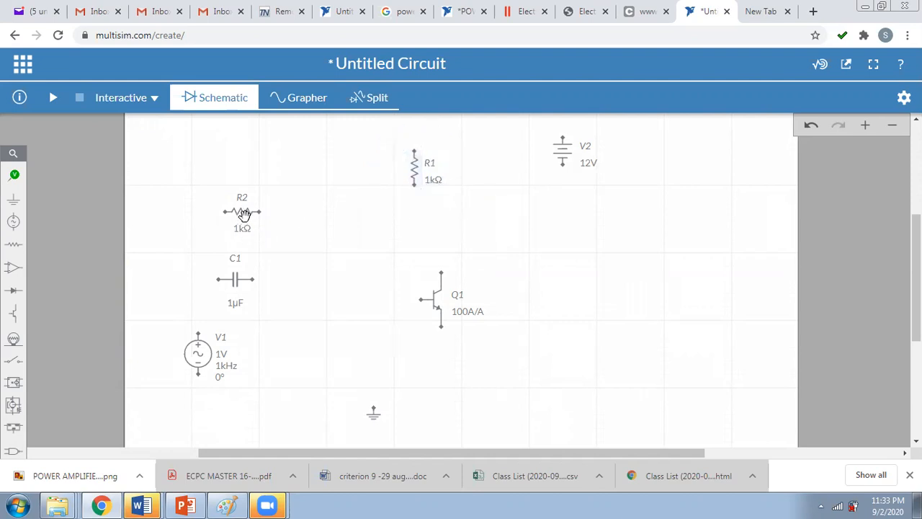
click(243, 212)
click(214, 232)
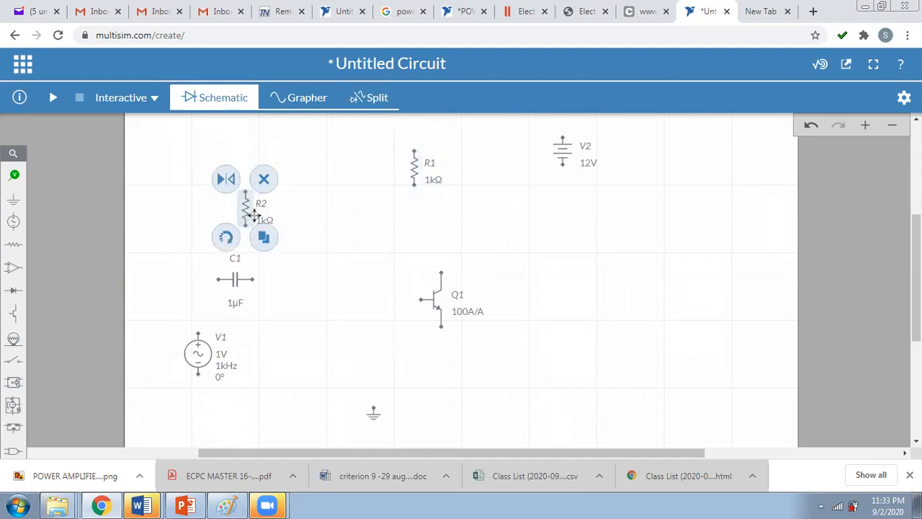
- Move R2 right to sit between C1 and Q1, and align R1 directly above the transistor's collector
click(245, 203)
click(245, 204)
drag(248, 204, 317, 198)
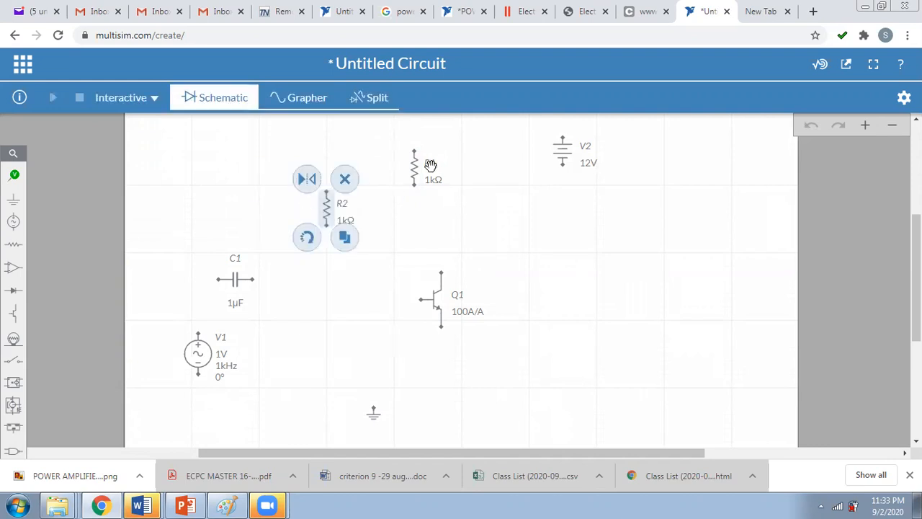
click(413, 156)
drag(414, 157, 440, 193)
click(517, 247)
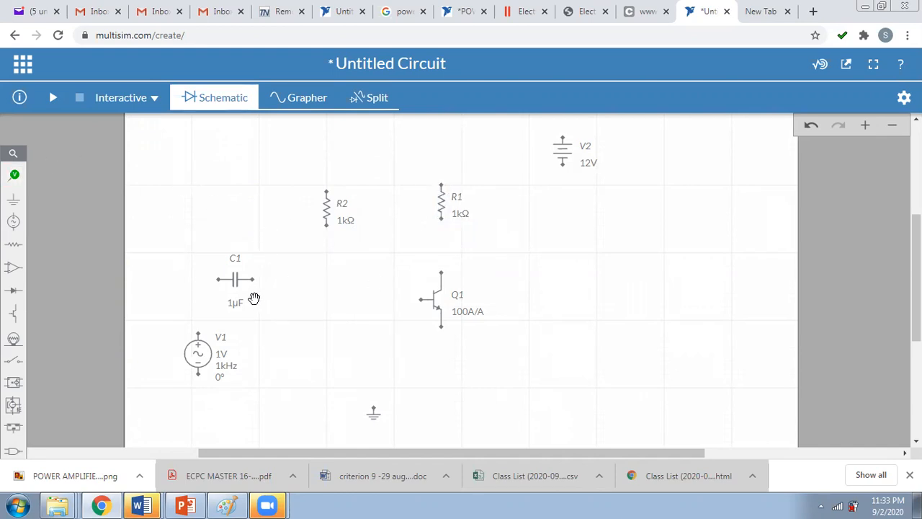
- Wire the right terminal of capacitor C1 to the base of transistor Q1
click(254, 280)
drag(276, 286, 430, 286)
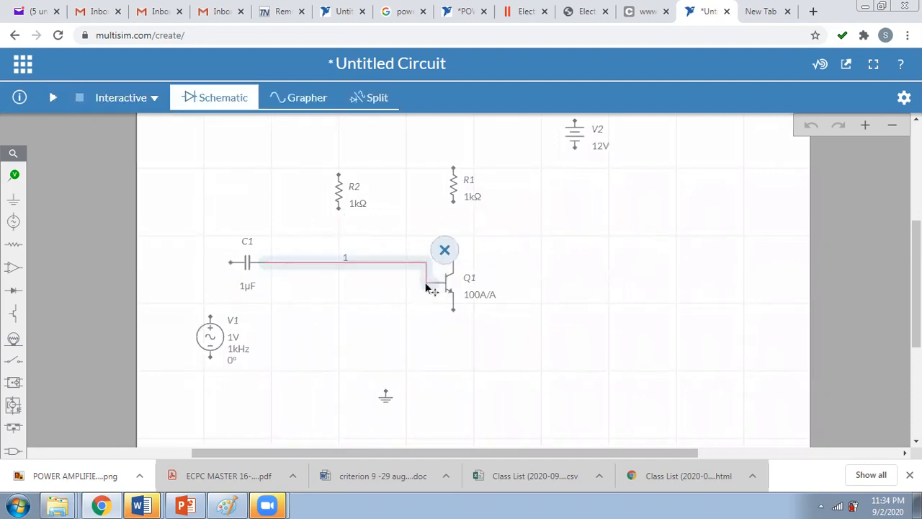
- Wire the upper terminal of resistor R2 to the upper terminal of resistor R1
click(340, 212)
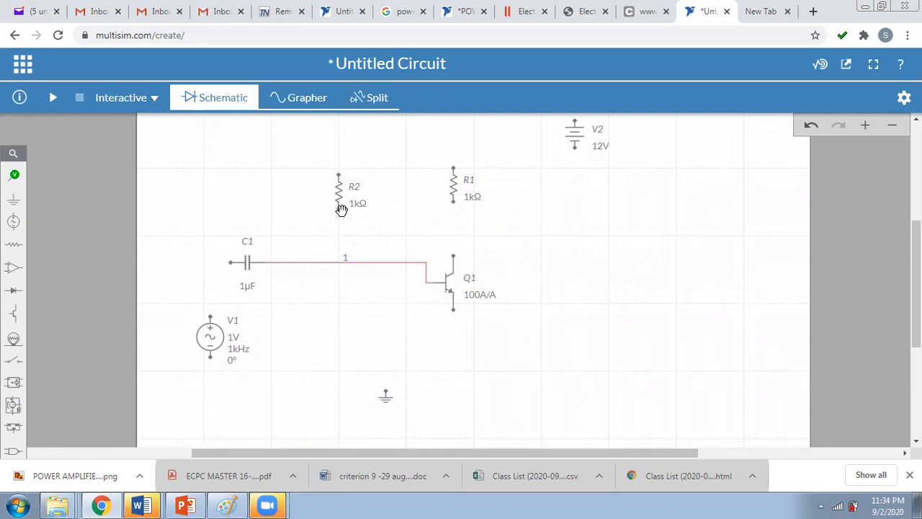
drag(339, 175, 456, 168)
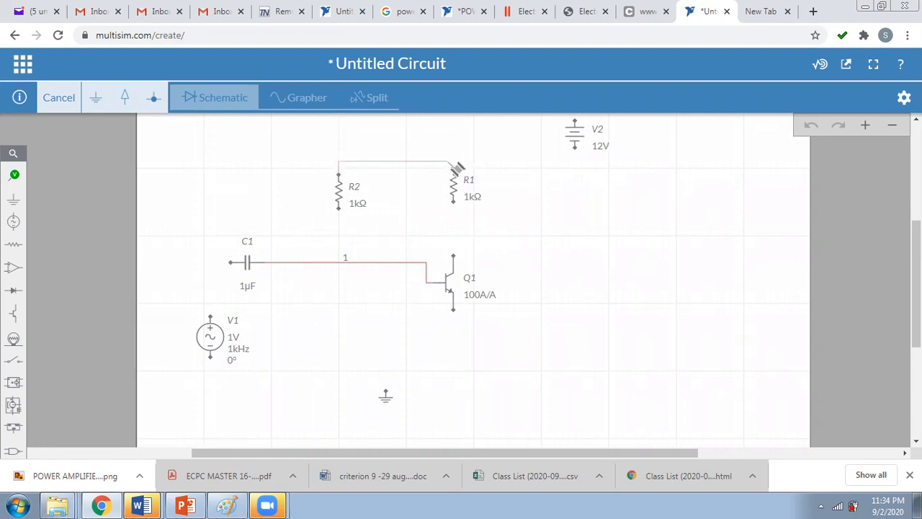
key(Escape)
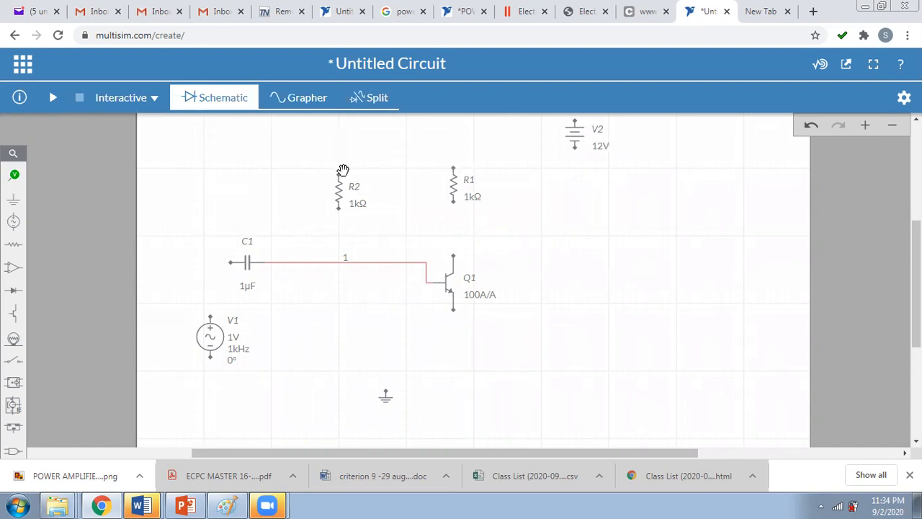
mouse_move(343, 169)
mouse_down()
mouse_move(368, 148)
mouse_move(338, 181)
mouse_up()
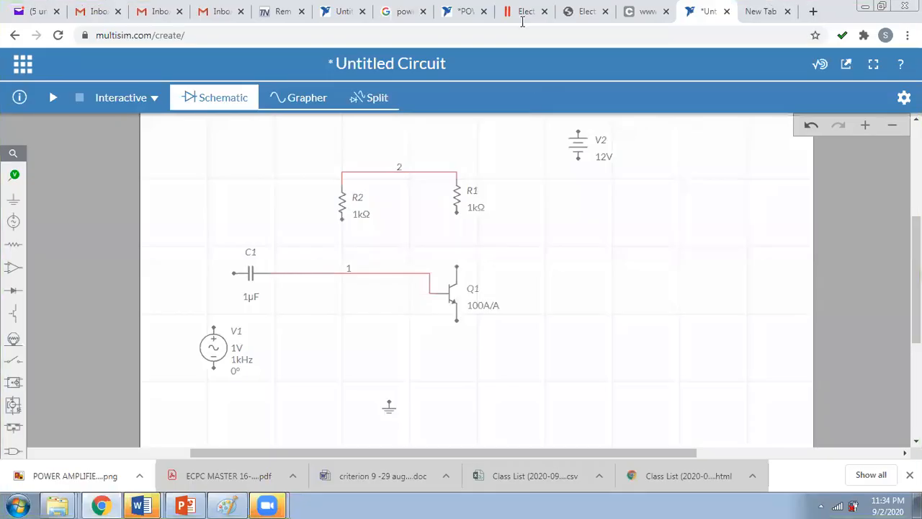
click(580, 130)
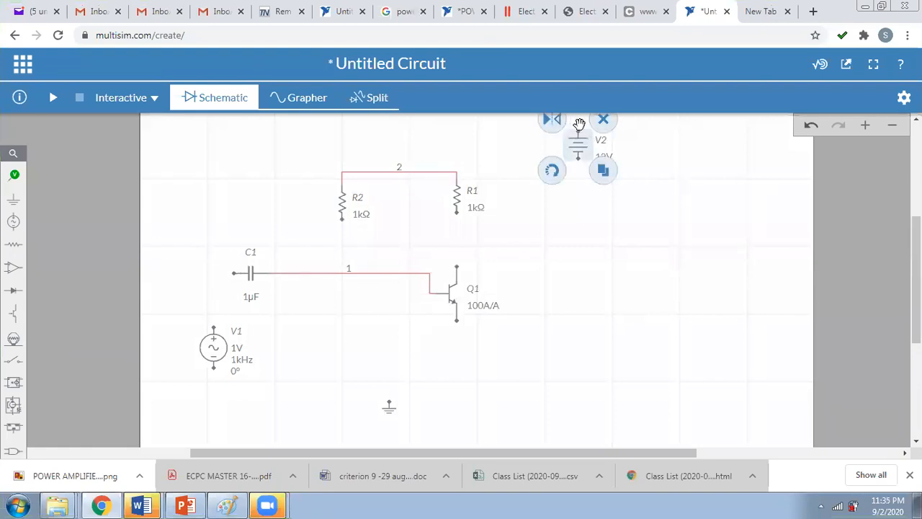
click(622, 245)
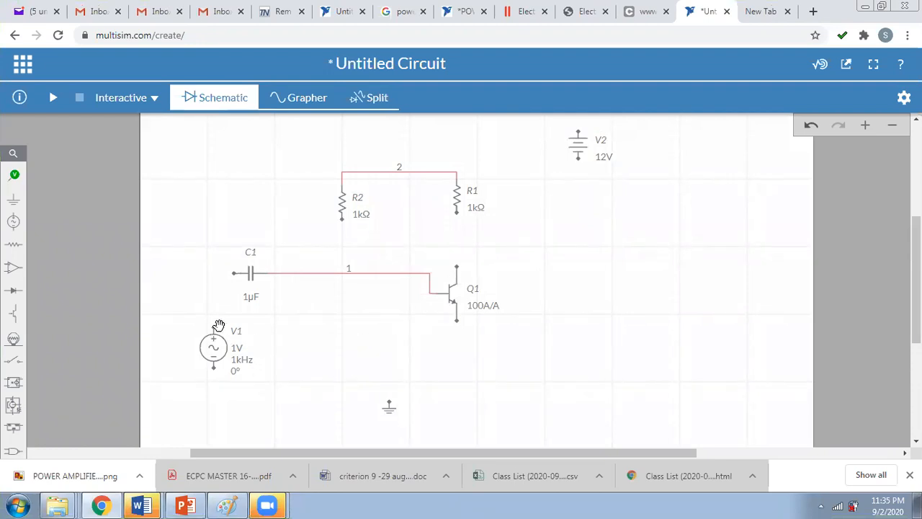
- Move AC source V1 so its upper terminal sits directly below the left terminal of capacitor C1
click(217, 326)
click(214, 316)
click(218, 327)
mouse_move(215, 319)
mouse_down()
mouse_move(221, 294)
mouse_move(210, 325)
mouse_move(210, 305)
mouse_up()
click(284, 336)
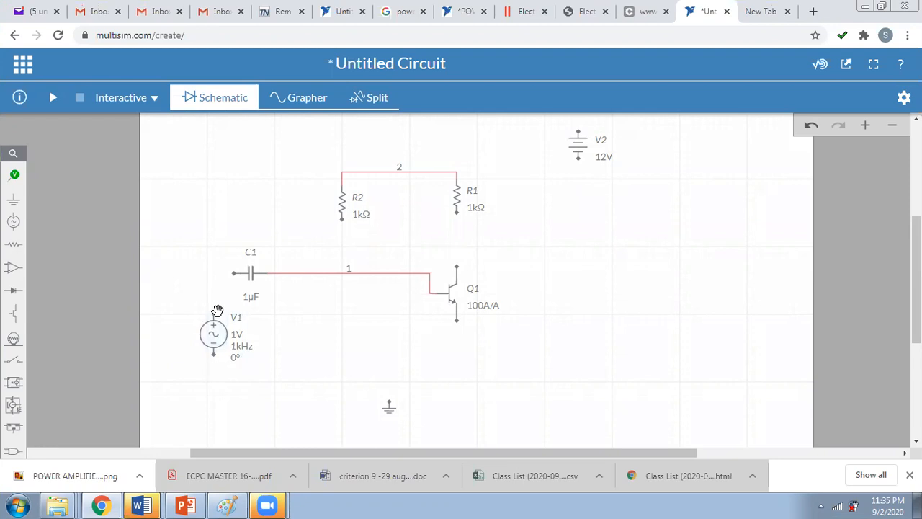
click(217, 310)
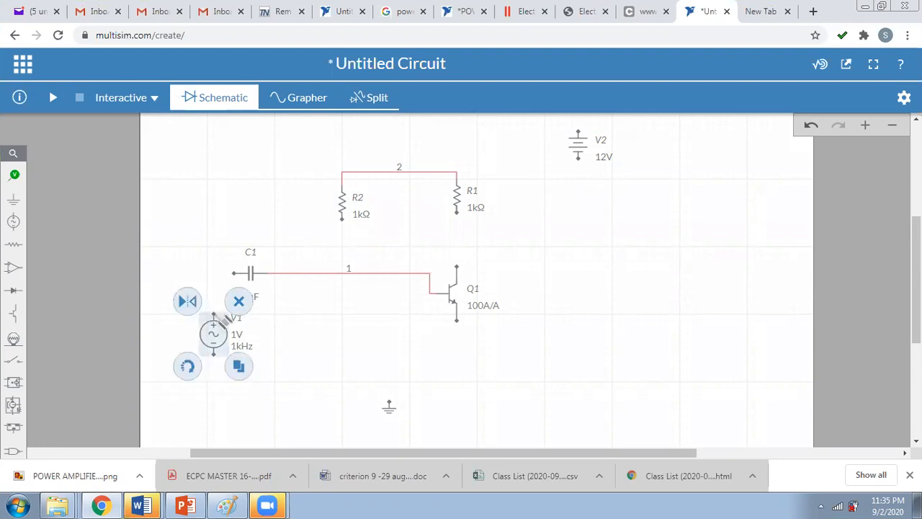
drag(219, 313, 233, 293)
click(304, 335)
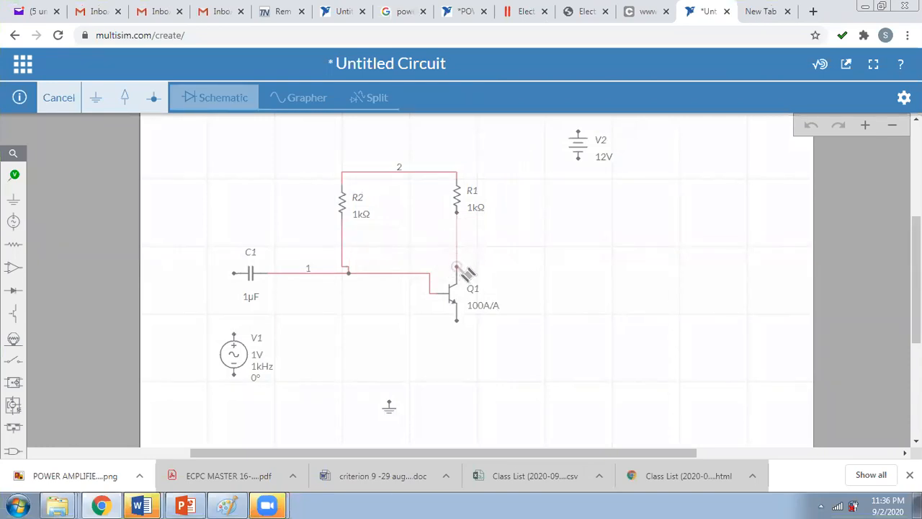
- Wire R2's lower terminal to the base wire and R1's lower terminal to the collector of Q1
click(457, 267)
click(575, 253)
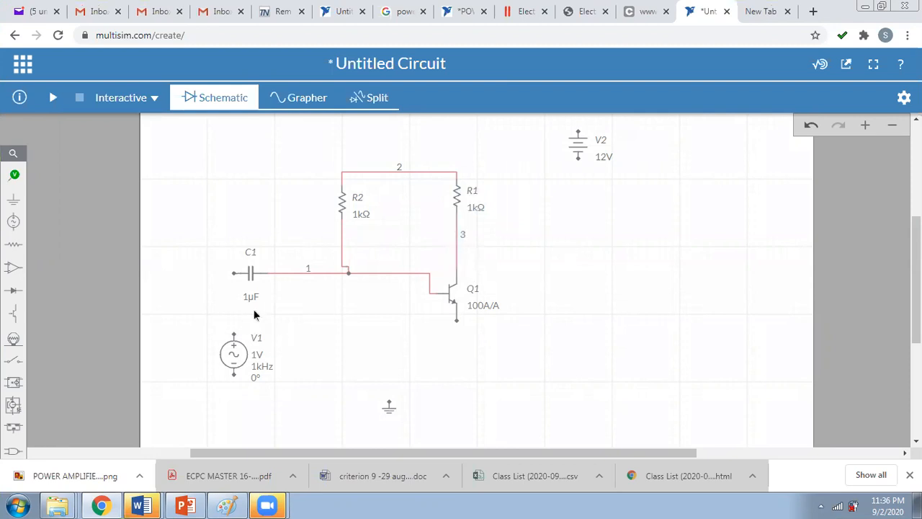
- Wire the upper terminal of DC source V2 to the wire joining the tops of R2 and R1
click(401, 173)
click(548, 135)
click(579, 134)
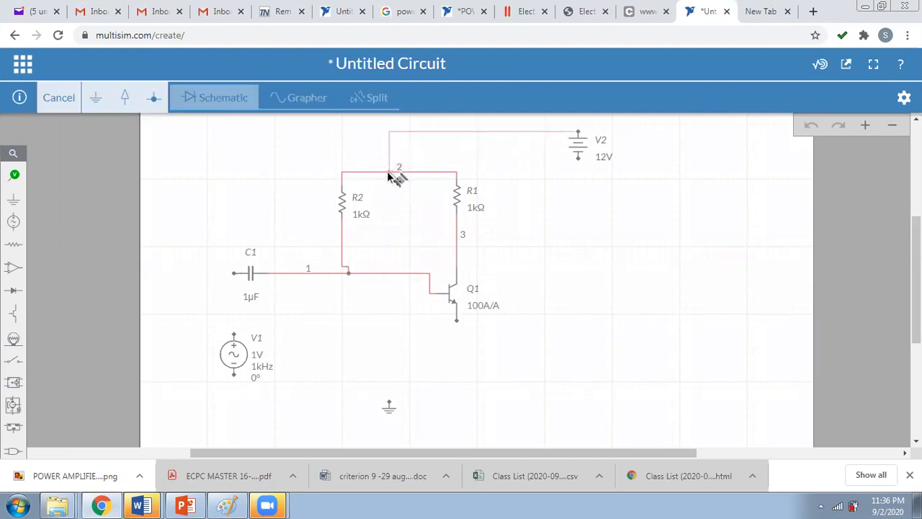
click(388, 175)
click(636, 239)
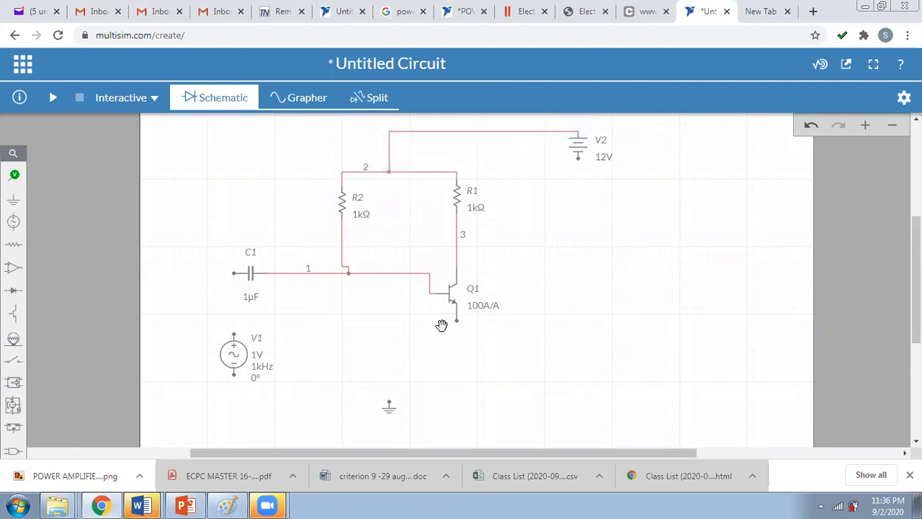
- Wire the emitter of Q1 to the lower terminal of AC source V1, passing just above the ground symbol
click(456, 321)
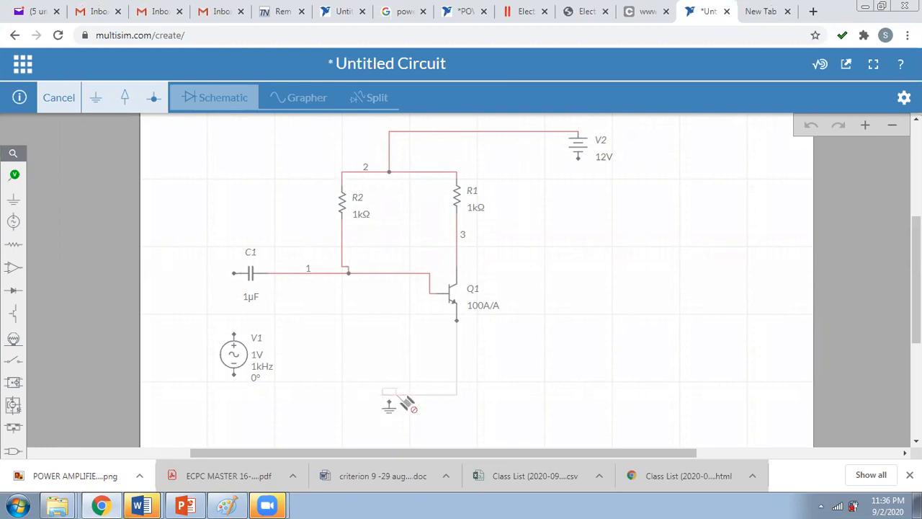
click(241, 378)
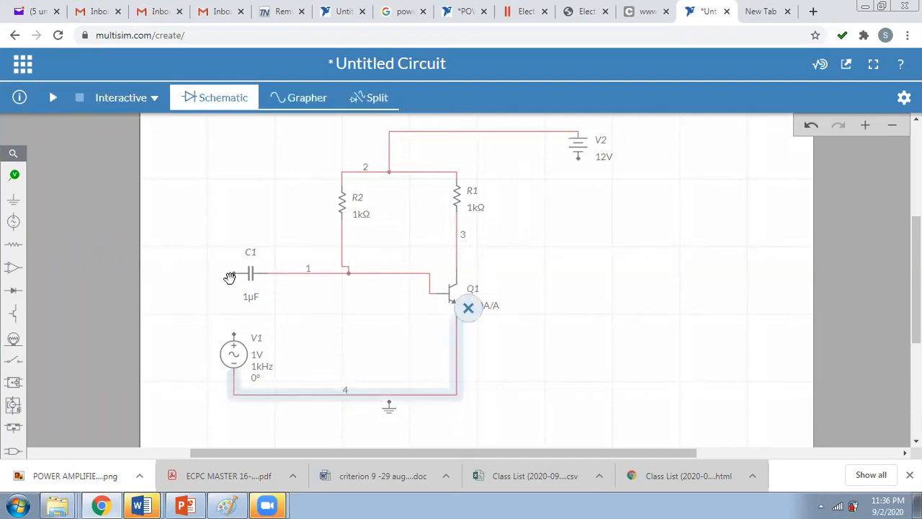
click(236, 275)
click(210, 308)
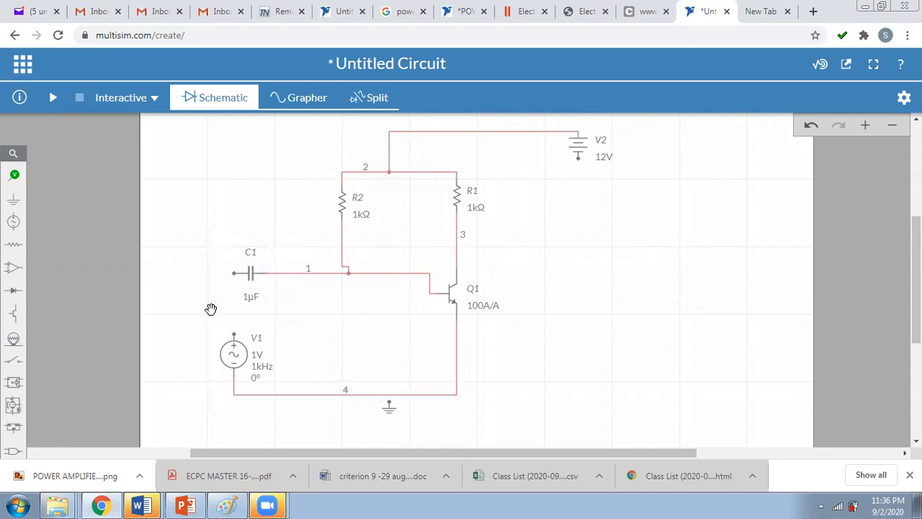
click(237, 273)
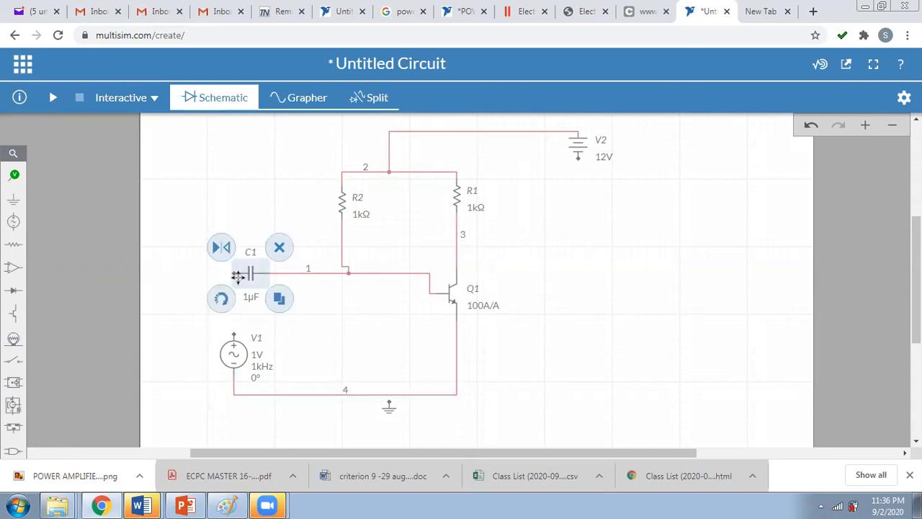
click(274, 302)
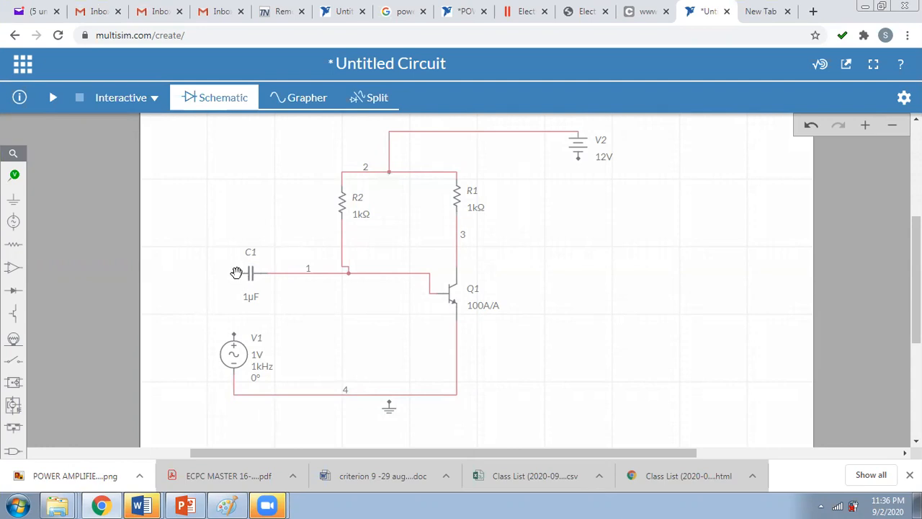
drag(240, 273, 245, 308)
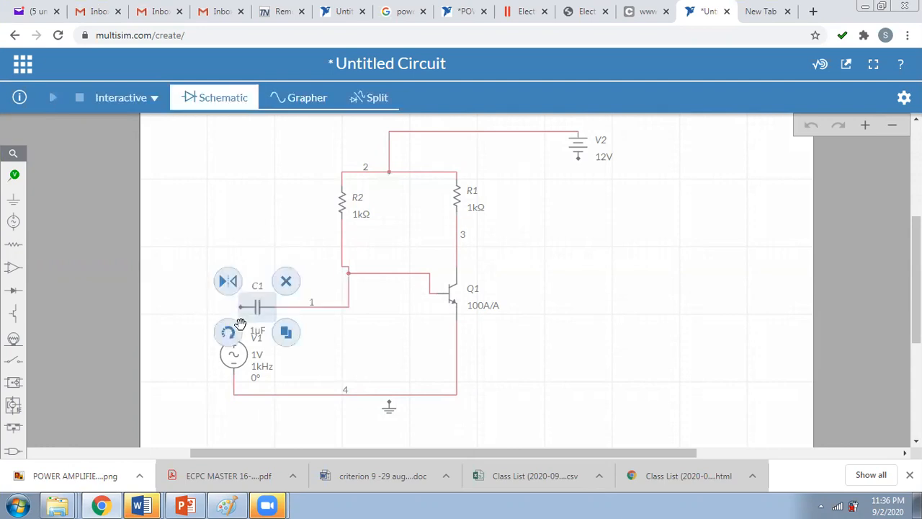
key(ctrl+z)
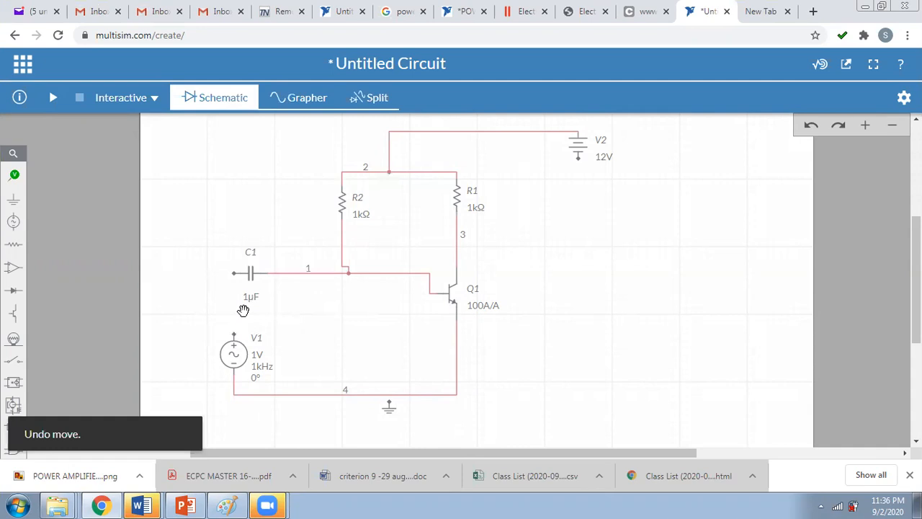
- Wire the upper terminal of AC source V1 to the left terminal of capacitor C1
click(233, 330)
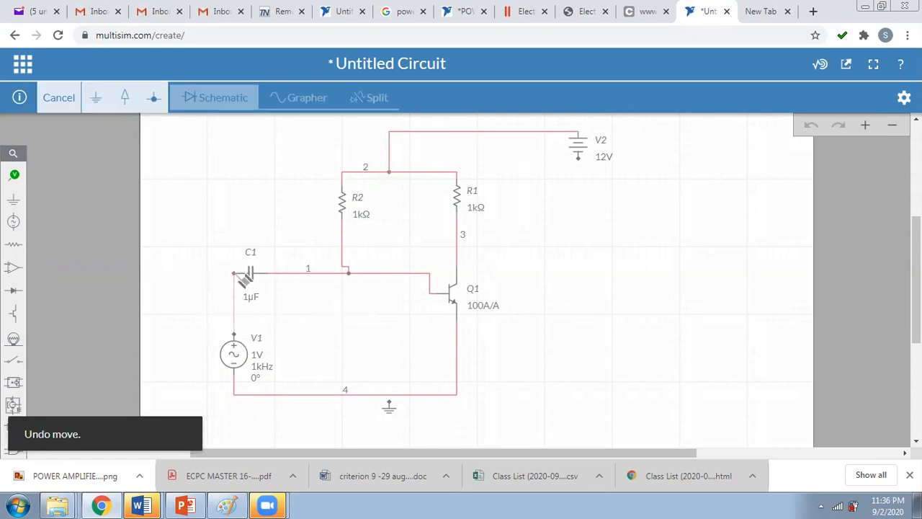
click(238, 273)
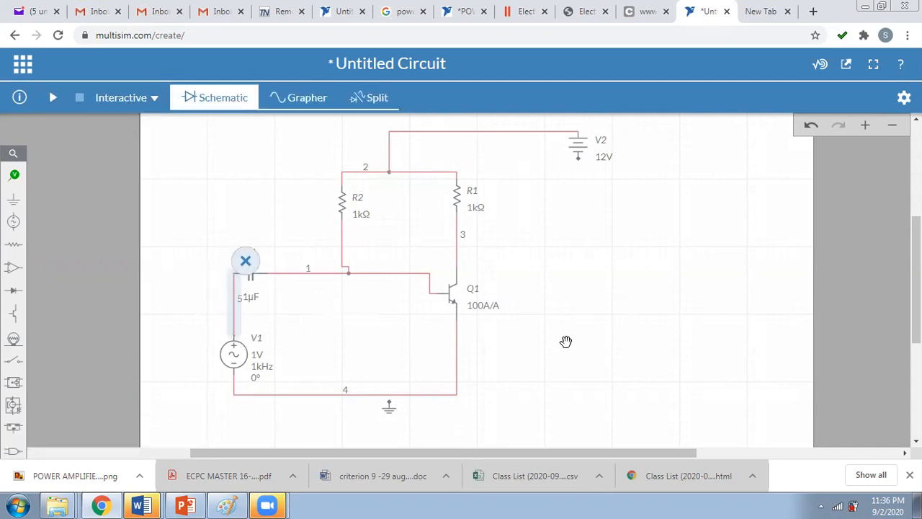
click(700, 329)
- Attach the existing ground to the wire between V1 and the emitter, and place a second ground on V2's lower terminal
drag(389, 406, 349, 393)
click(531, 198)
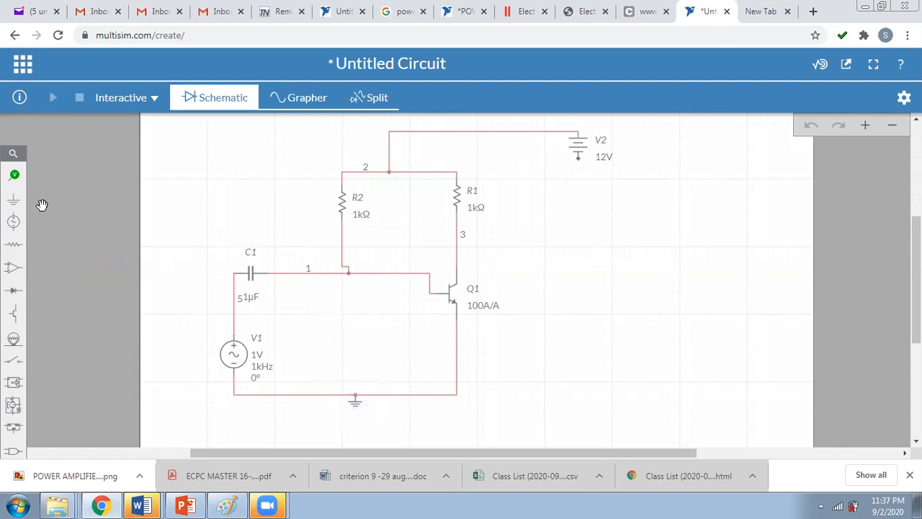
click(13, 199)
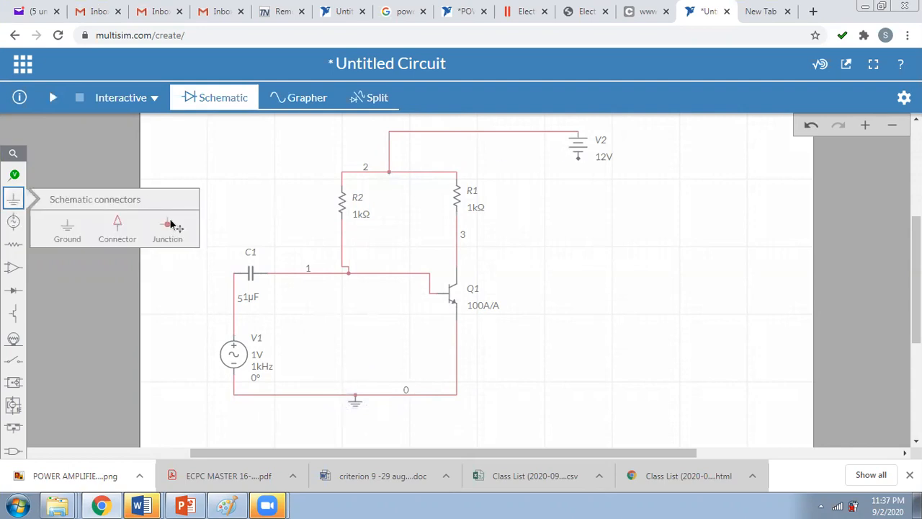
drag(67, 228, 59, 222)
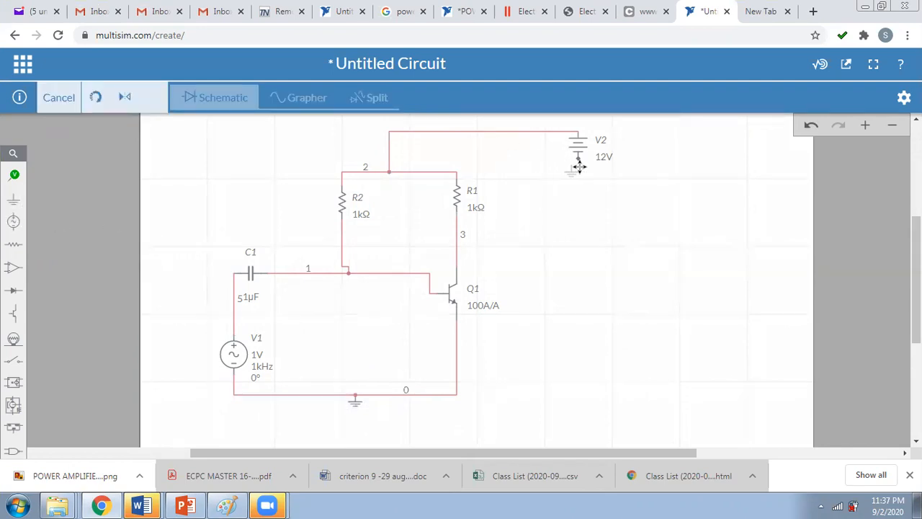
click(578, 164)
click(610, 247)
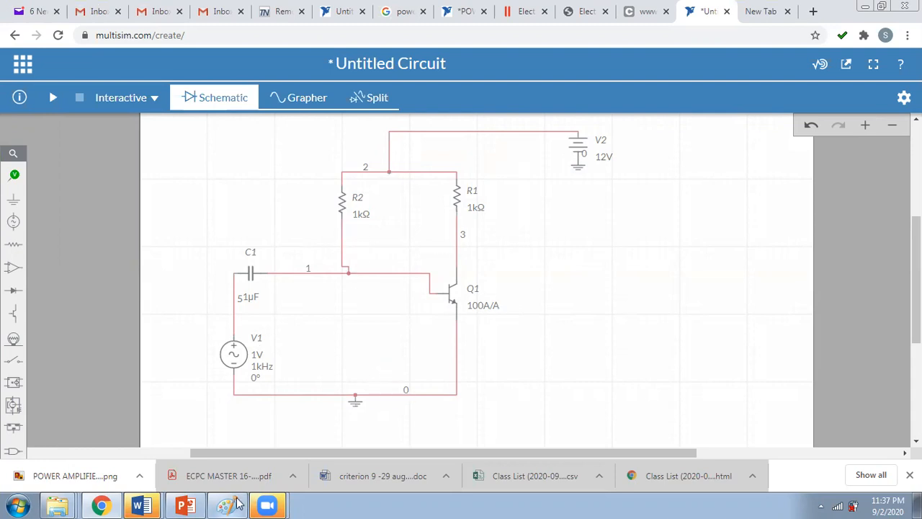
- Check the component values on the PowerPoint slide and set the resistance of R1 to 20 Ω in Multisim Live
click(186, 505)
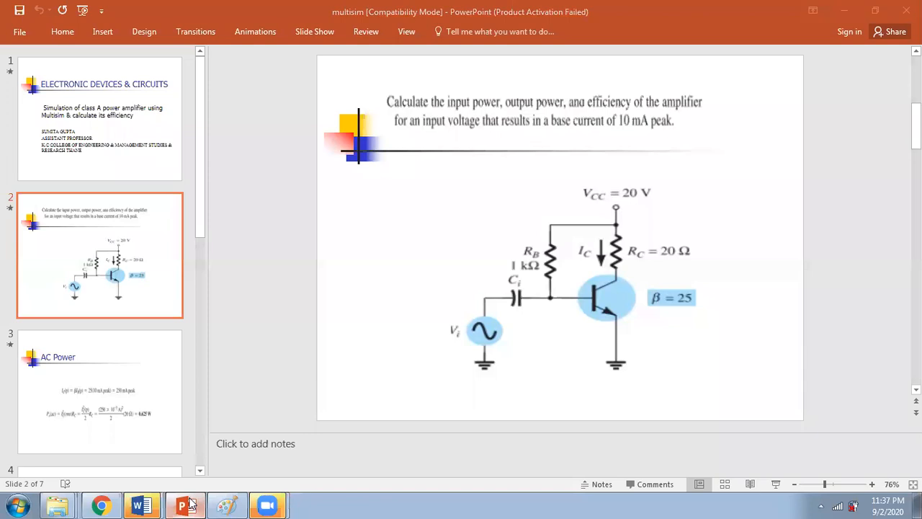
click(101, 505)
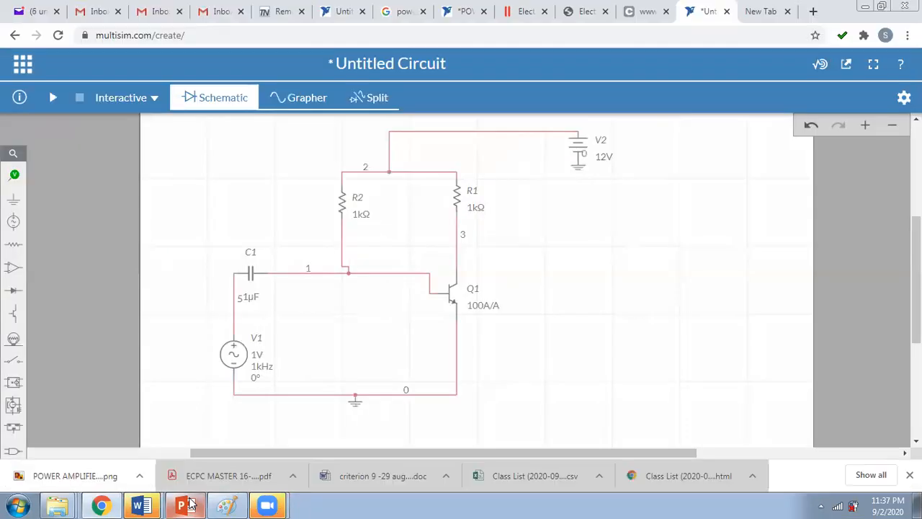
click(455, 200)
double_click(459, 196)
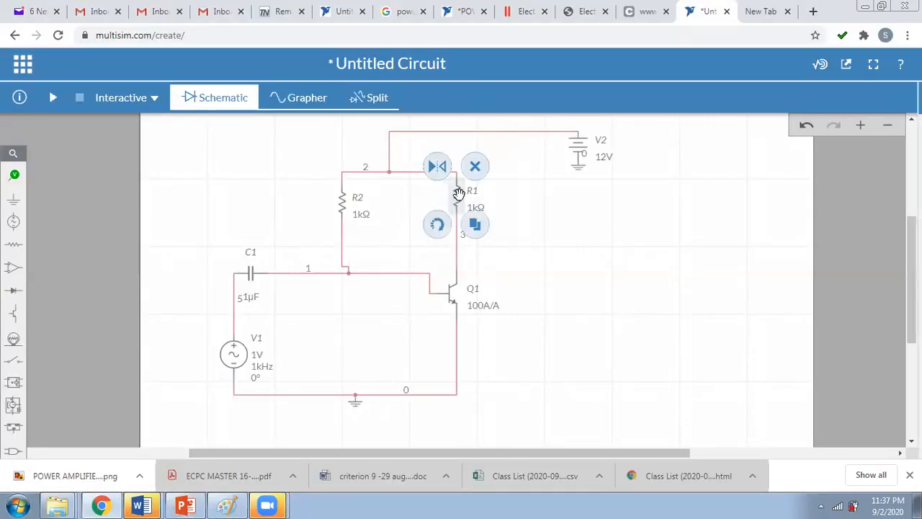
click(865, 268)
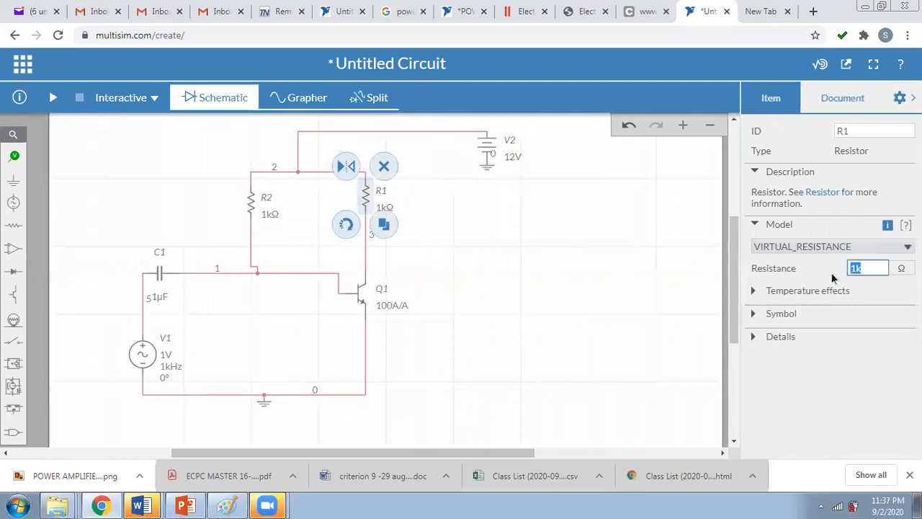
text(20)
click(598, 308)
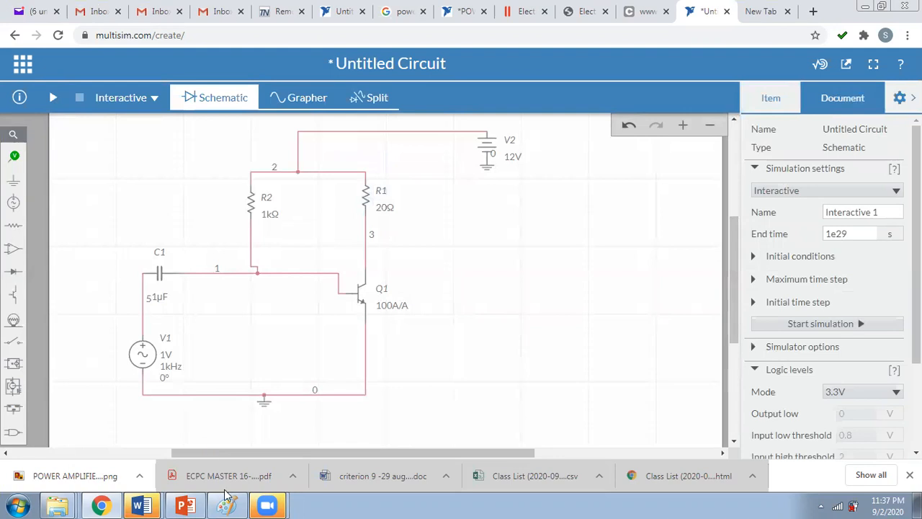
- Check the supply voltage on the PowerPoint slide and set the DC voltage of V2 to 20 V in Multisim Live
click(190, 502)
click(190, 502)
click(190, 502)
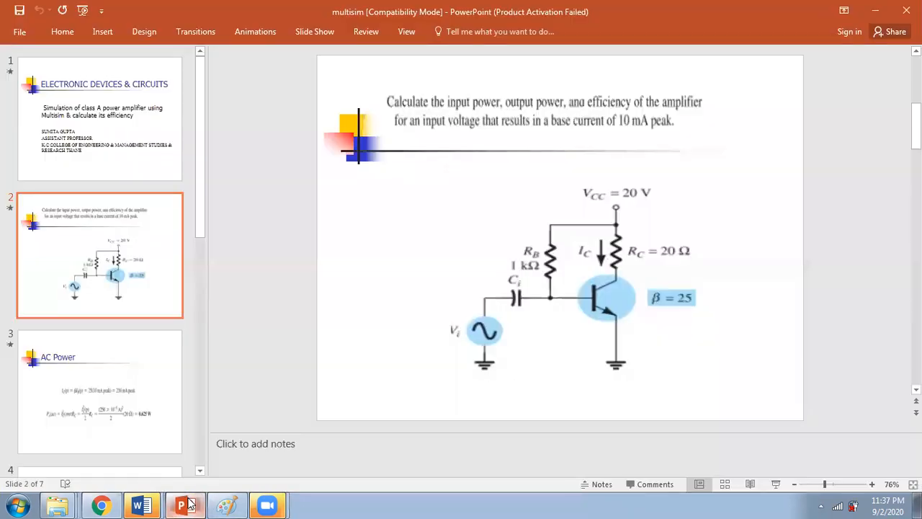
click(188, 503)
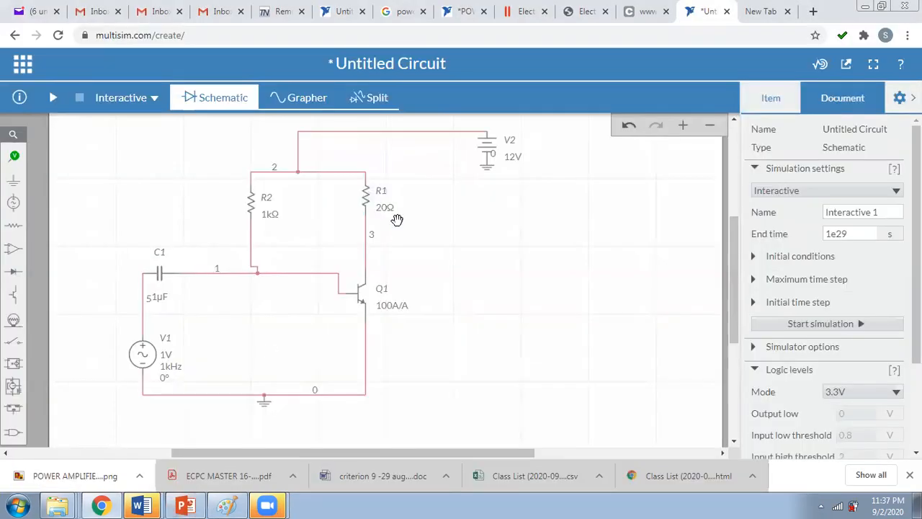
click(488, 150)
click(866, 260)
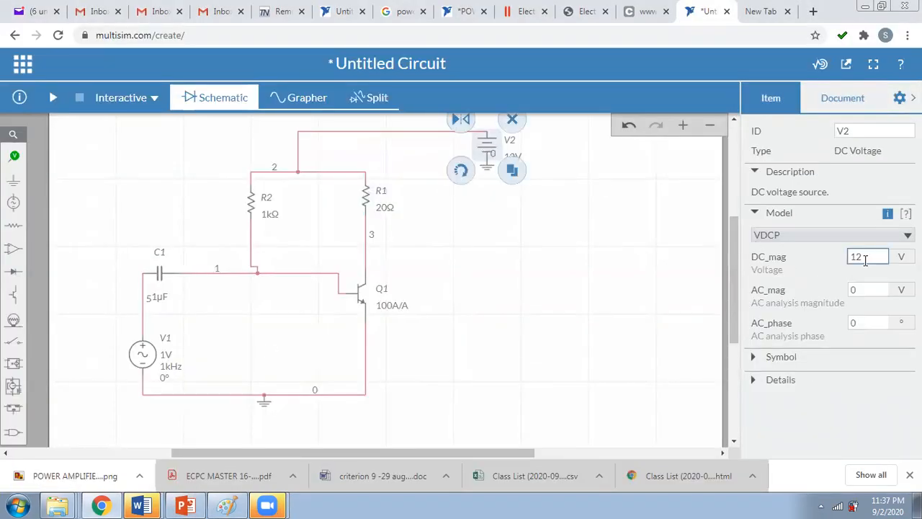
drag(875, 256, 833, 266)
text(20)
click(624, 281)
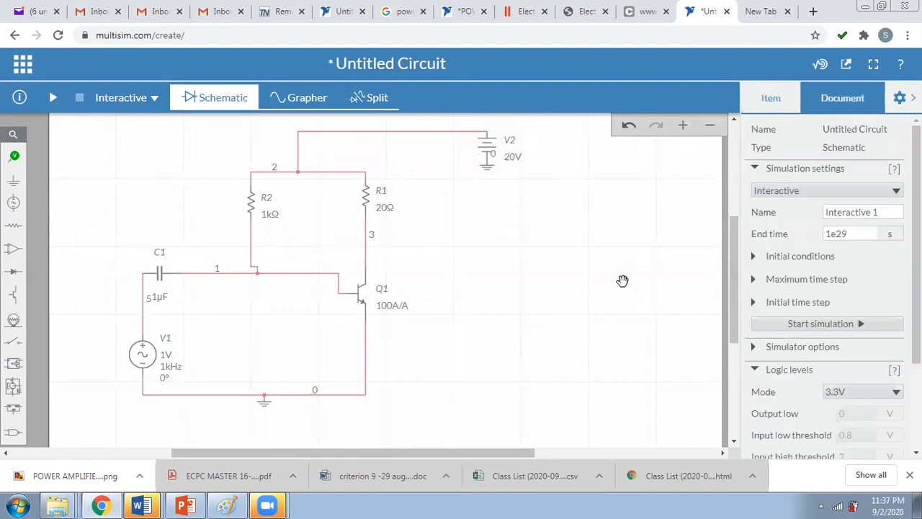
- Check beta on the PowerPoint slide and set the maximum forward beta (BF) of transistor Q1 to 25 in Multisim Live
click(367, 292)
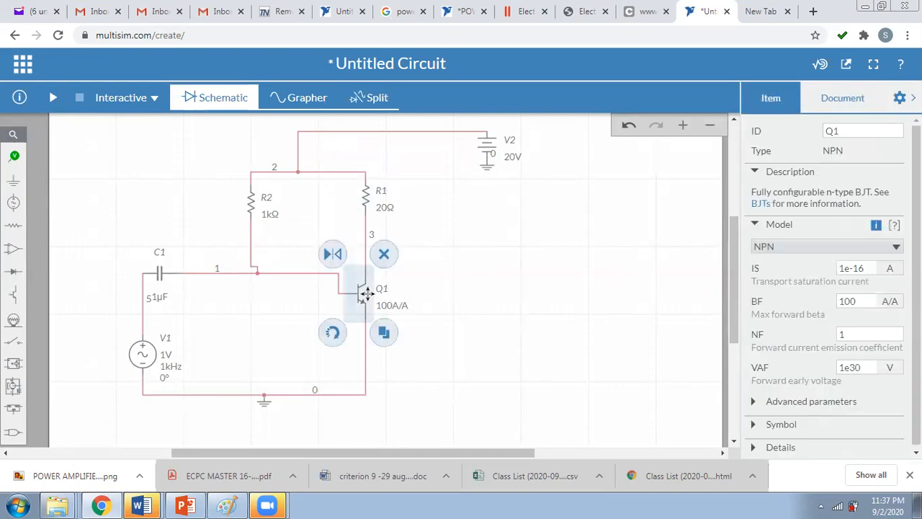
click(842, 299)
drag(857, 301, 834, 312)
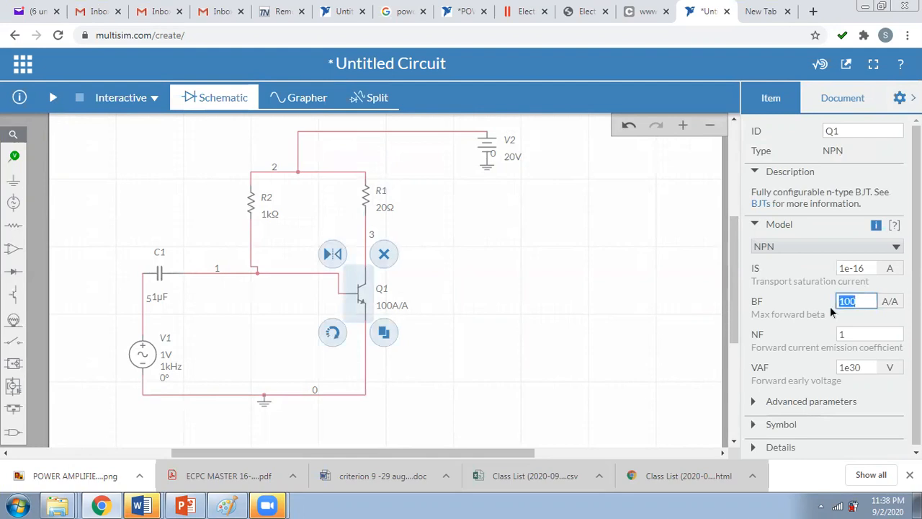
click(185, 503)
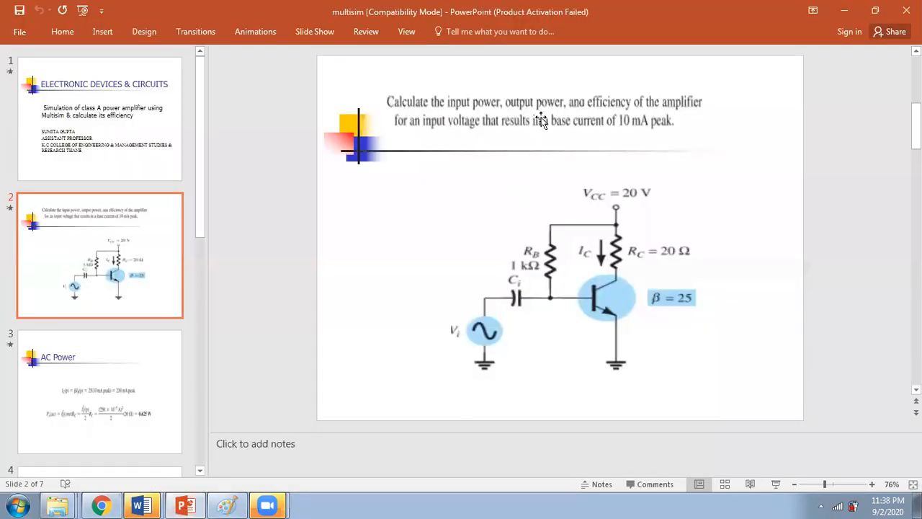
click(185, 504)
text(25)
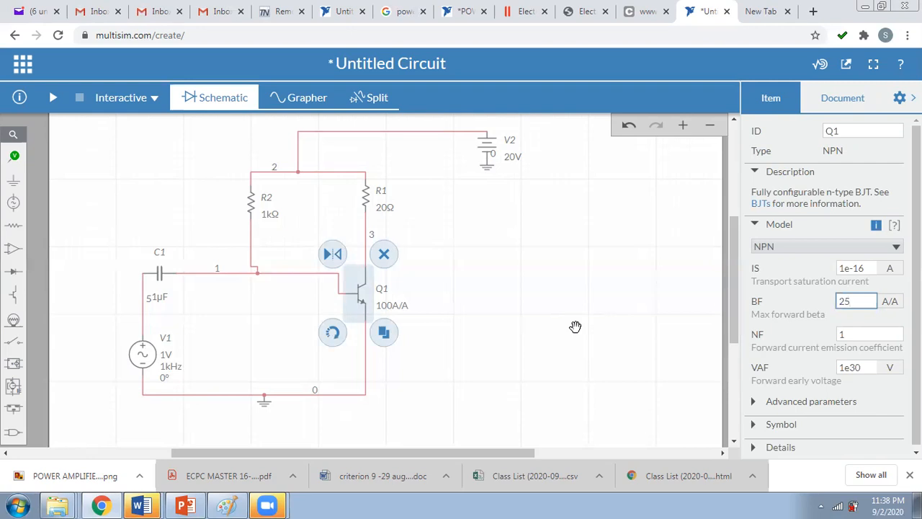
click(575, 326)
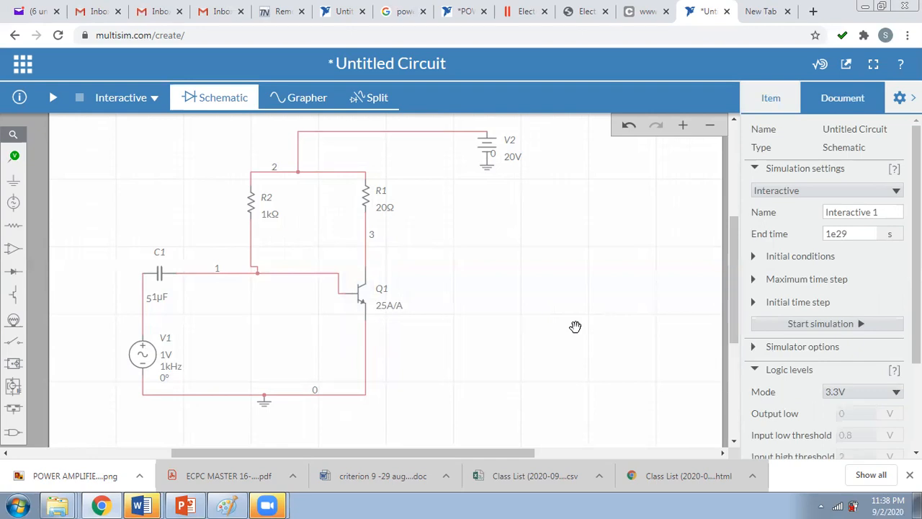
- Place a voltage and current probe on the wire between R1 and the collector of Q1
scroll(575, 327, up, 1)
scroll(574, 327, down, 1)
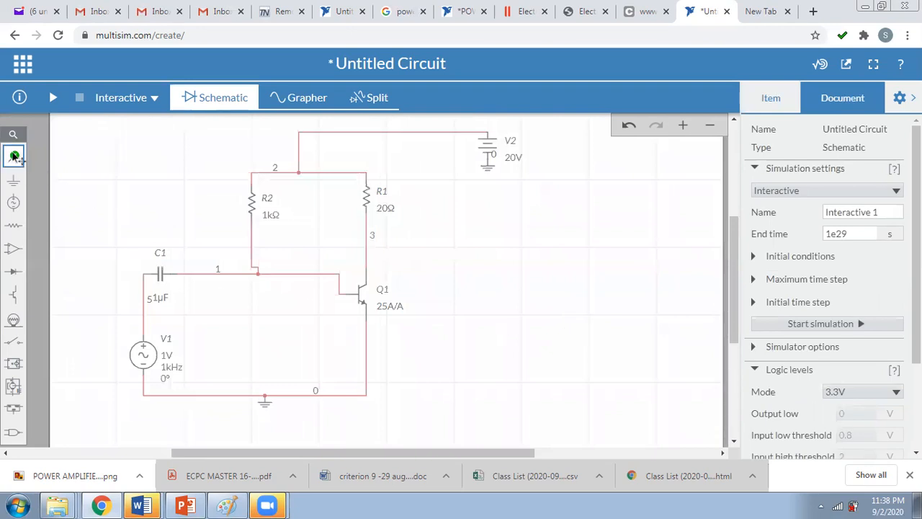
mouse_move(14, 156)
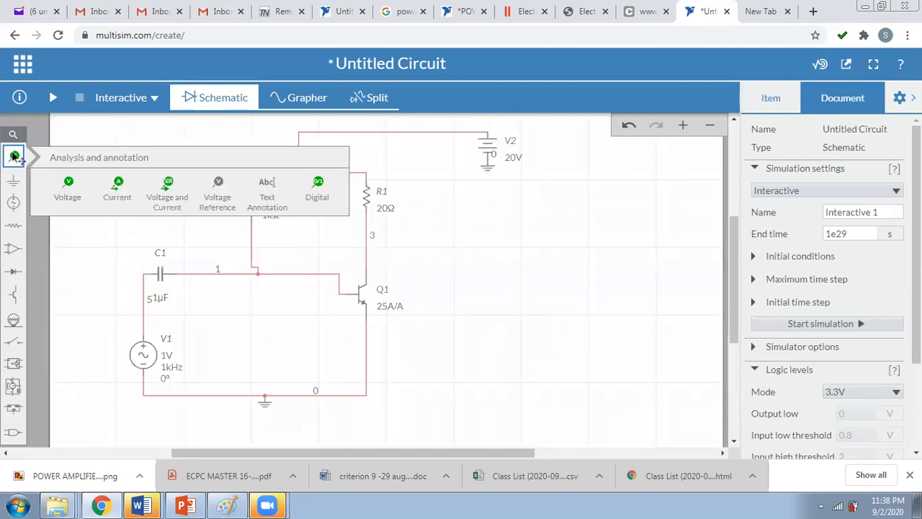
click(162, 201)
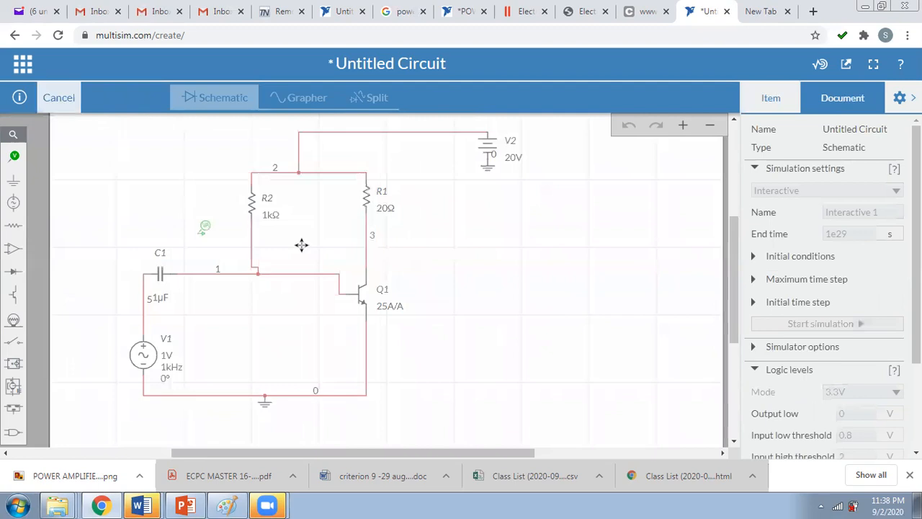
click(375, 243)
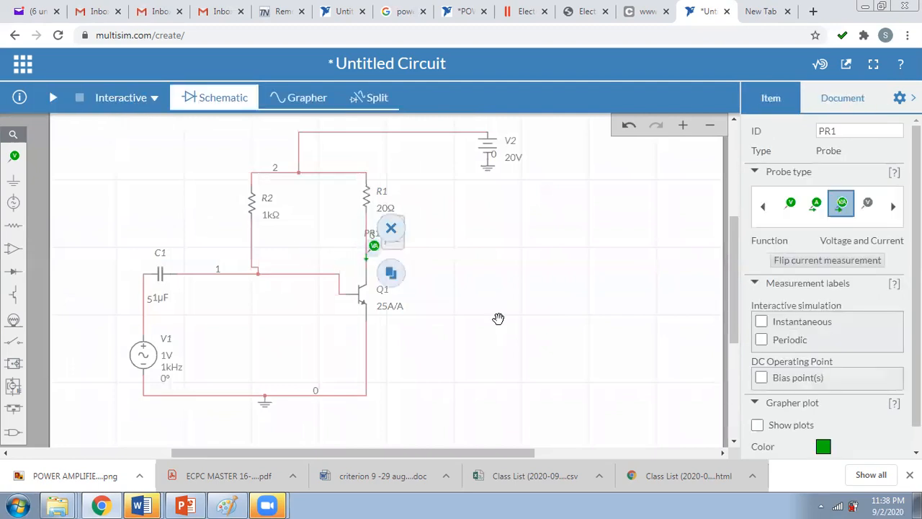
click(537, 353)
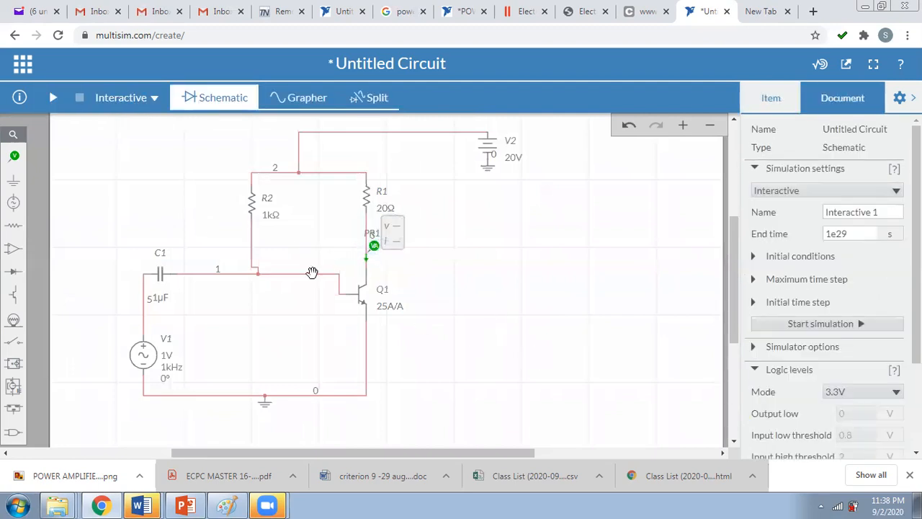
- Run a DC operating point simulation of the amplifier circuit
click(155, 99)
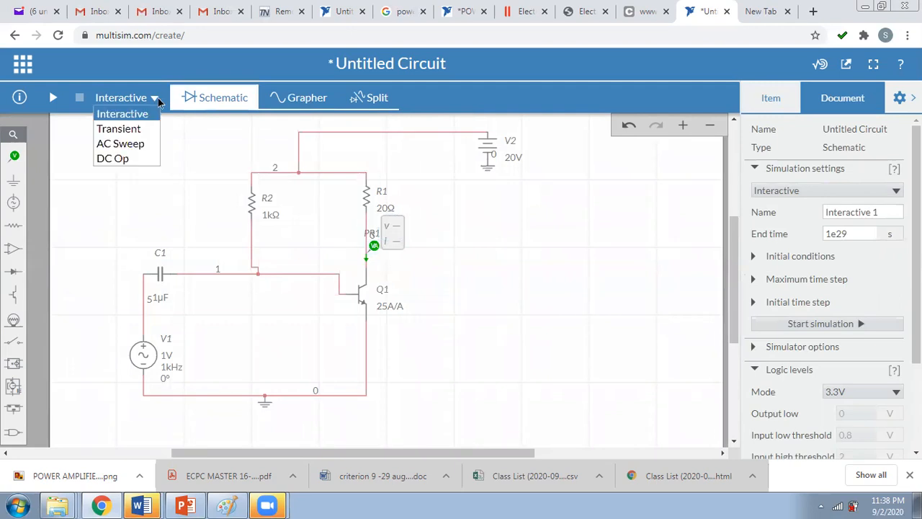
click(117, 160)
click(810, 233)
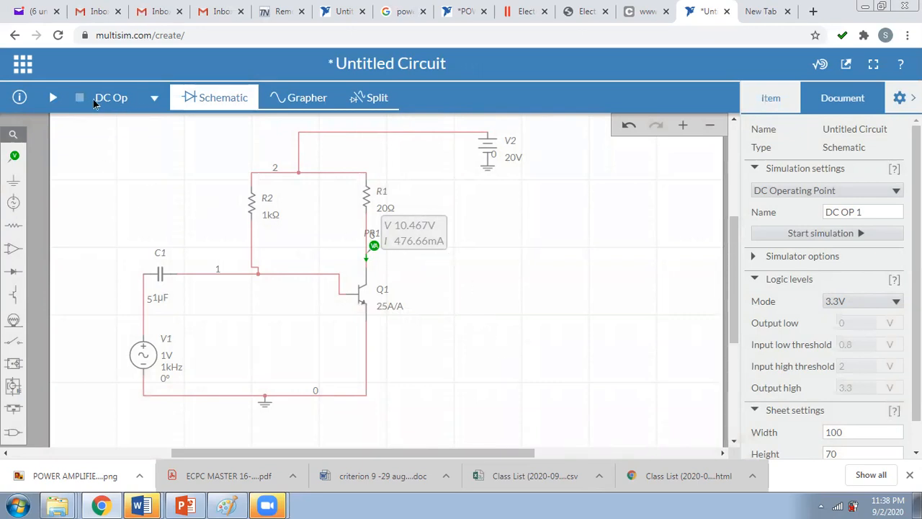
- Run a transient simulation with an end time of 5 ms and view the waveforms side by side with the schematic
click(154, 99)
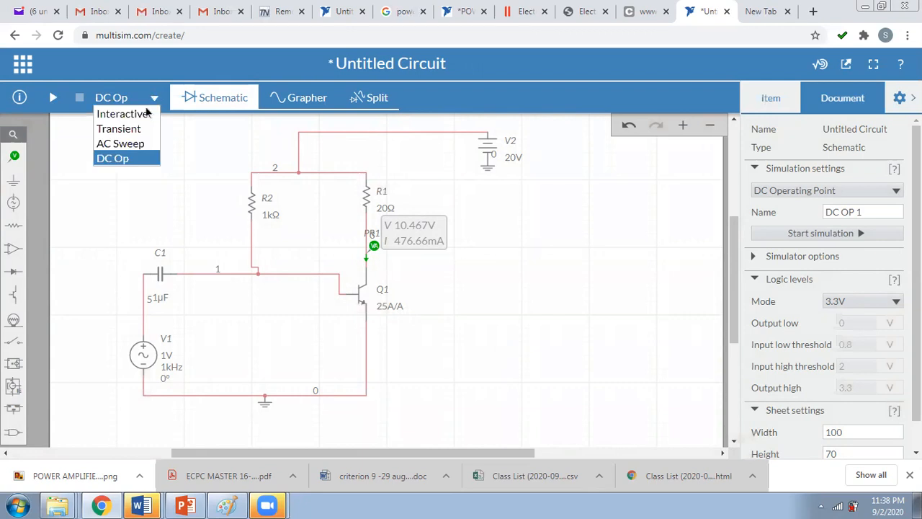
click(119, 129)
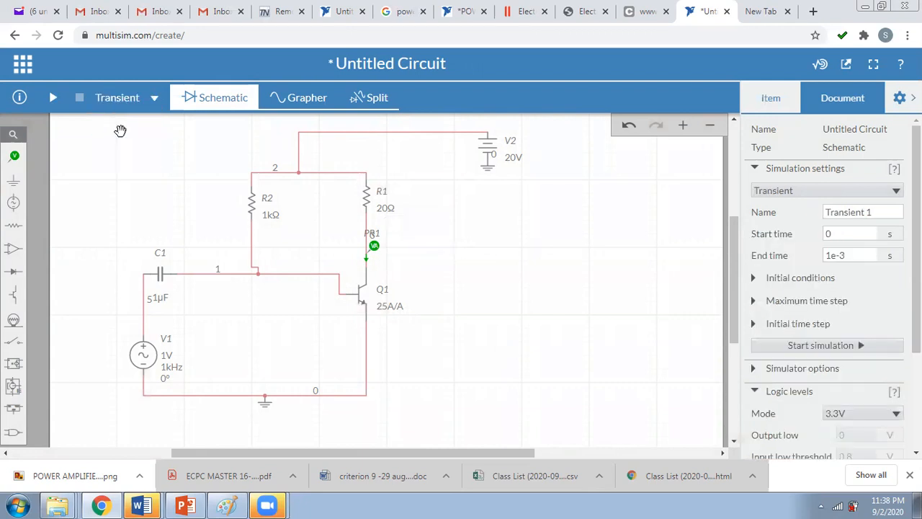
click(855, 255)
drag(856, 255, 817, 257)
text(5)
click(822, 345)
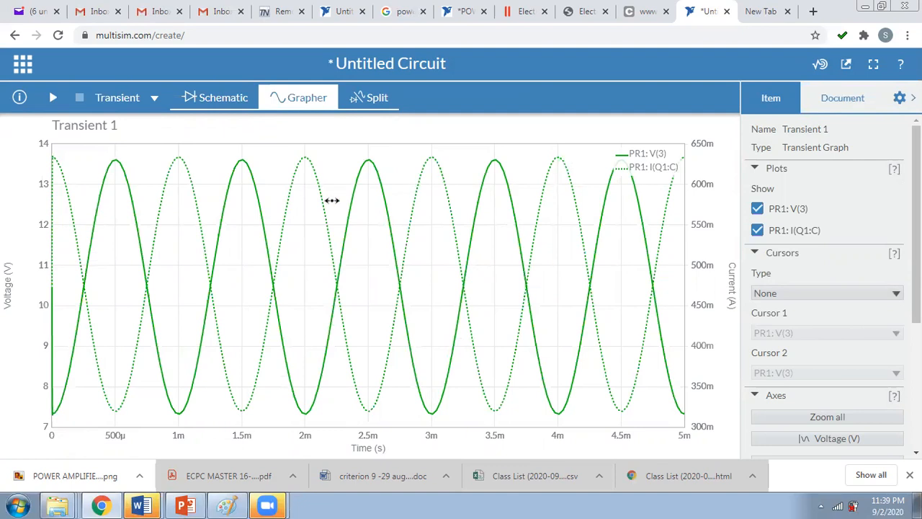
click(373, 98)
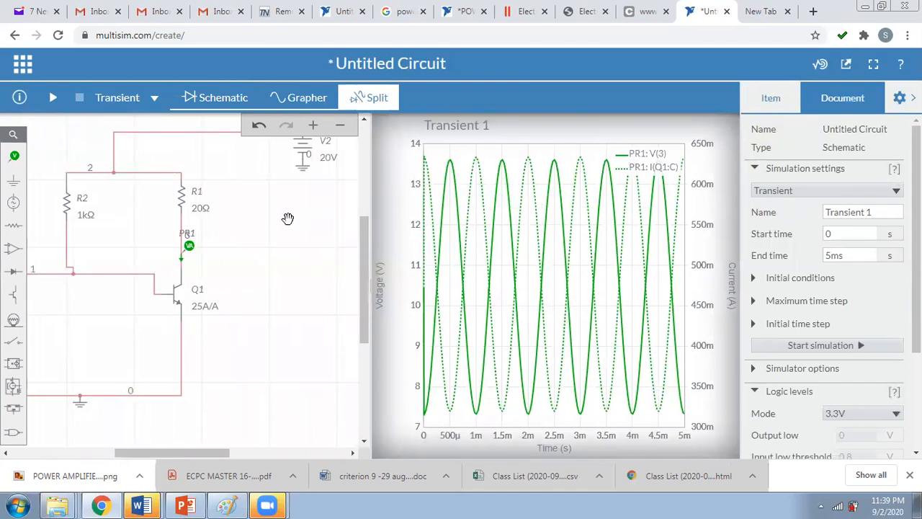
- Return to the schematic alone and run an AC sweep with the vertical scale set to Decibel
click(213, 113)
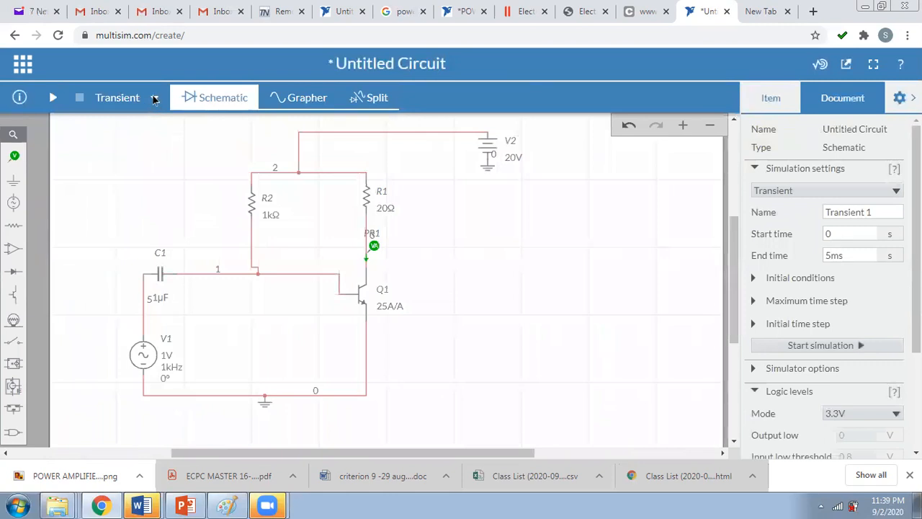
click(153, 98)
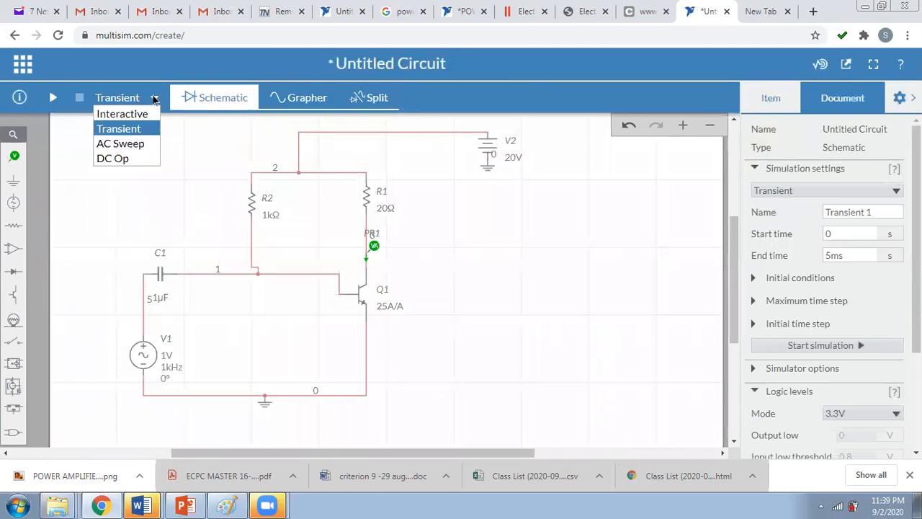
click(137, 146)
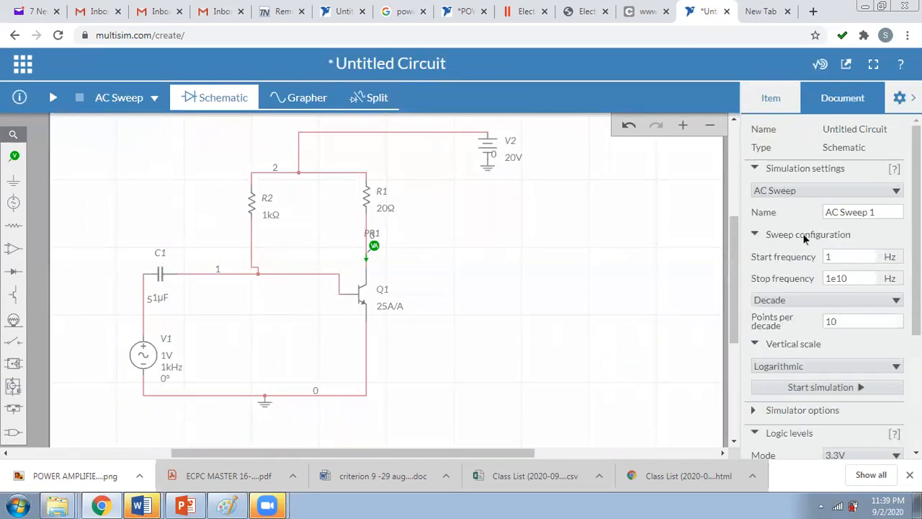
click(873, 362)
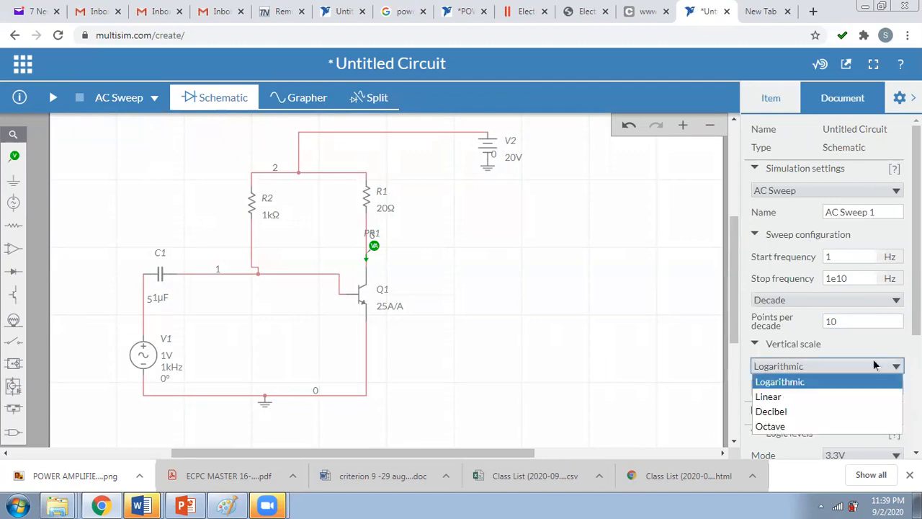
click(788, 414)
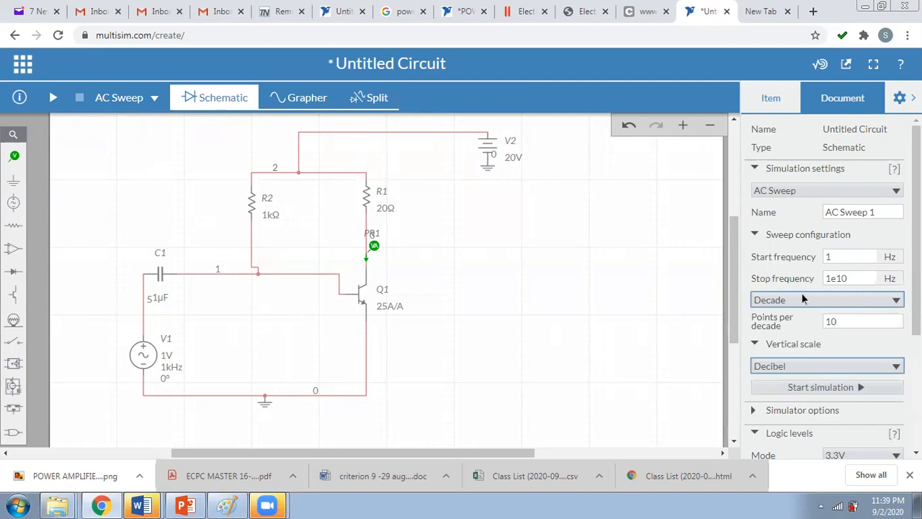
click(832, 391)
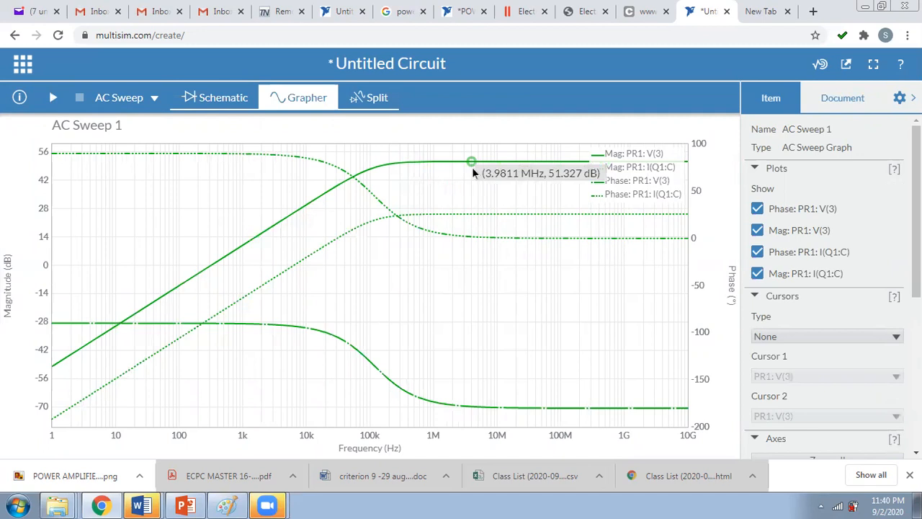
- Switch the analysis back to DC operating point and rerun it with the schematic shown
click(154, 98)
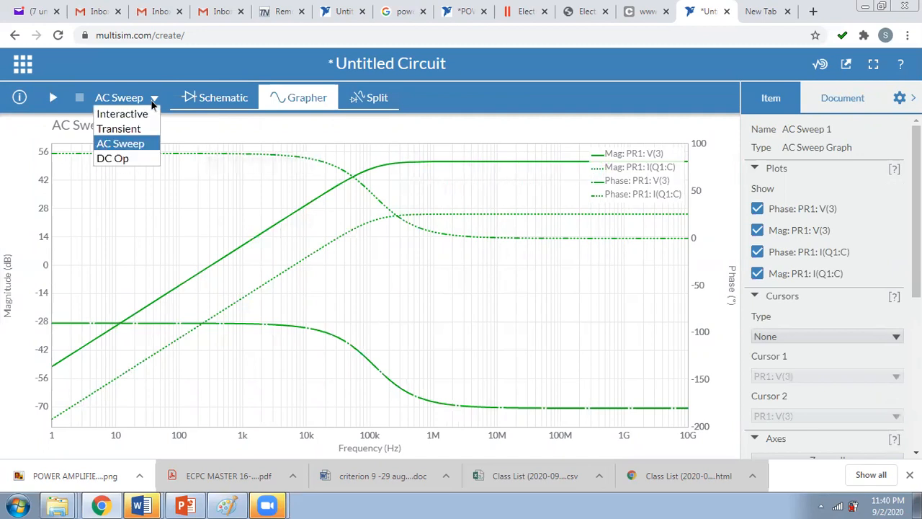
click(115, 158)
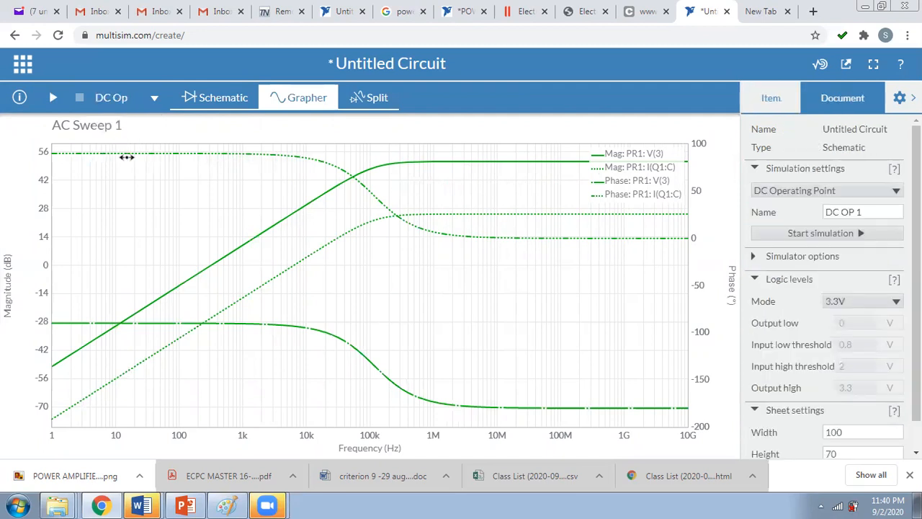
click(223, 97)
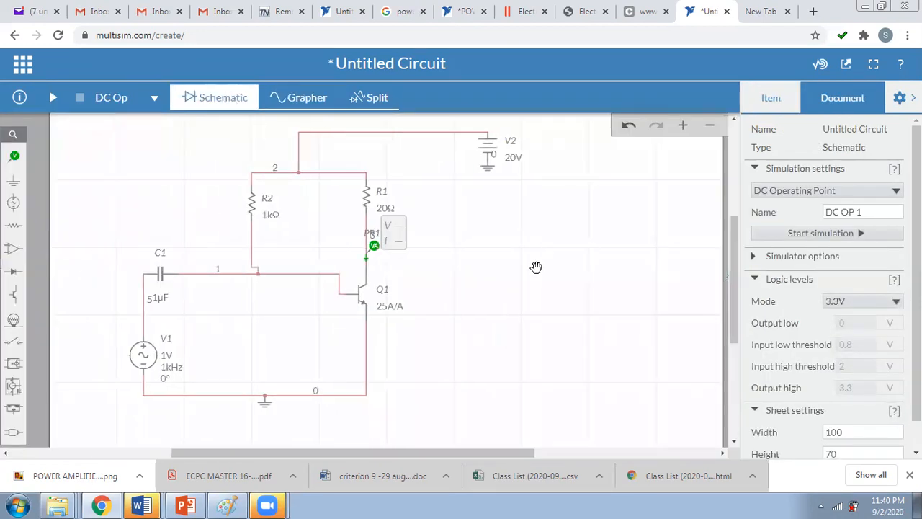
click(796, 232)
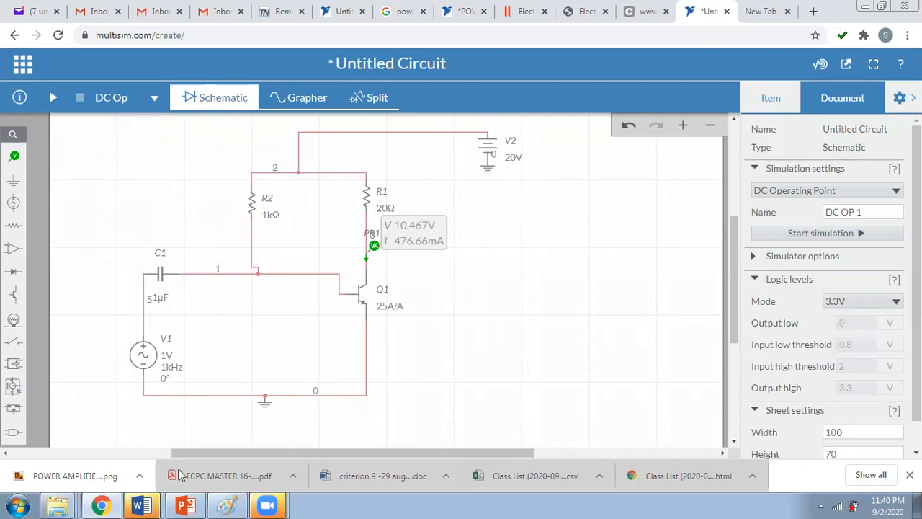
- Compare the DC power formula on the PowerPoint slides with the collector probe's operating-point readings in Multisim Live
click(185, 504)
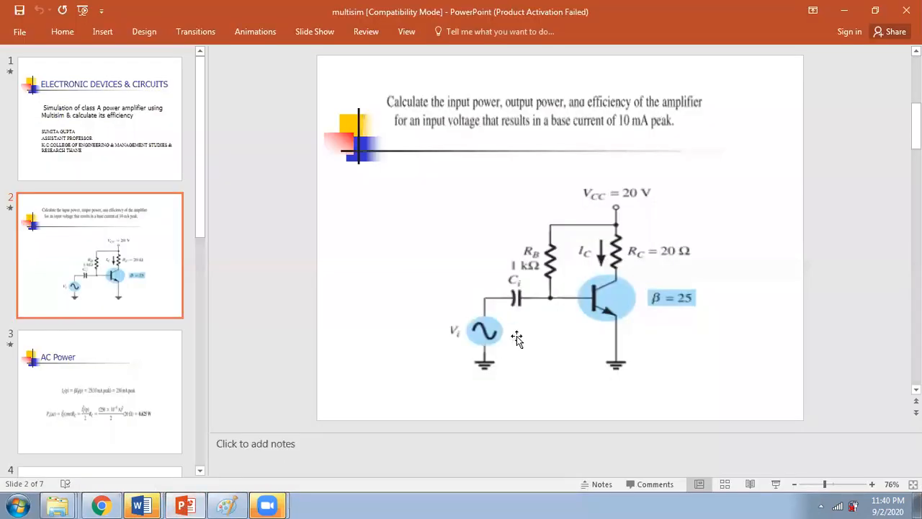
scroll(516, 339, down, 2)
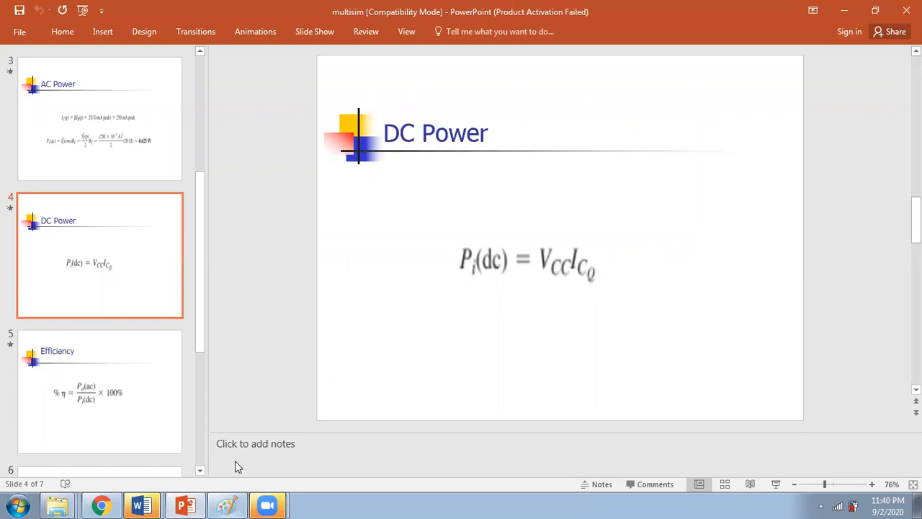
click(101, 504)
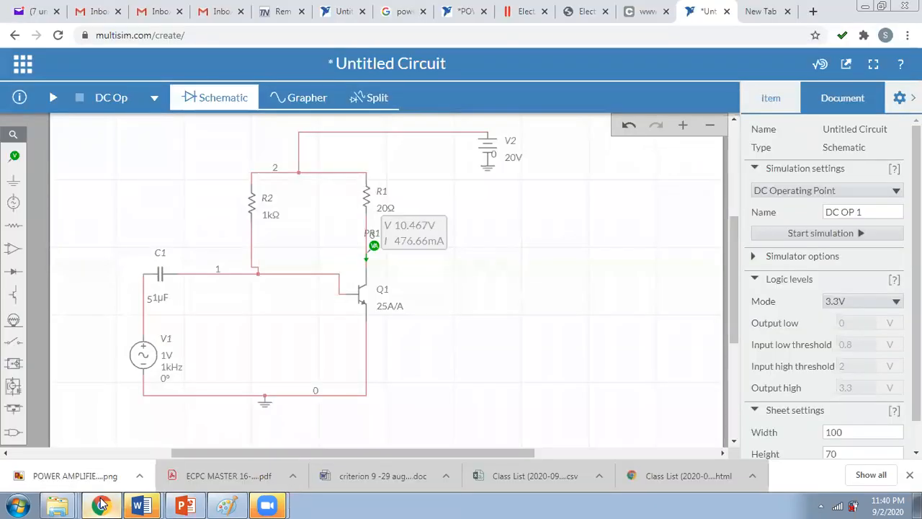
click(101, 504)
click(101, 504)
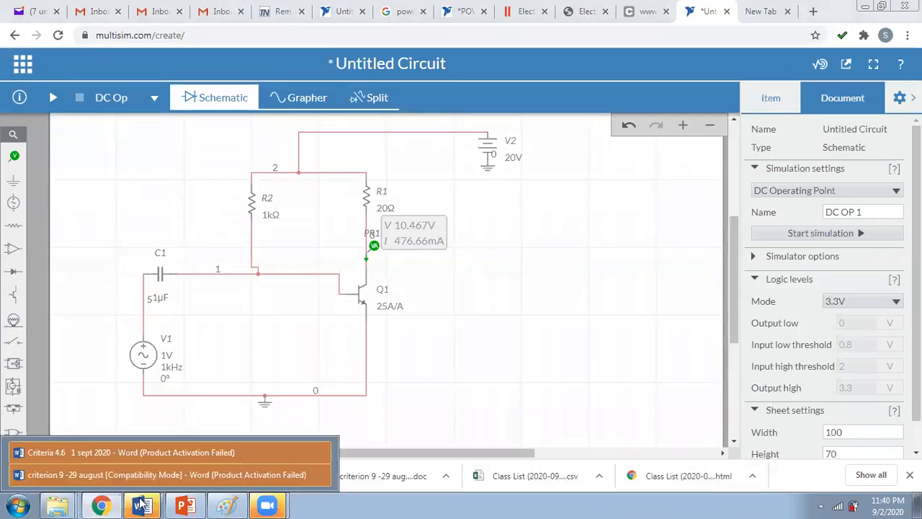
click(181, 503)
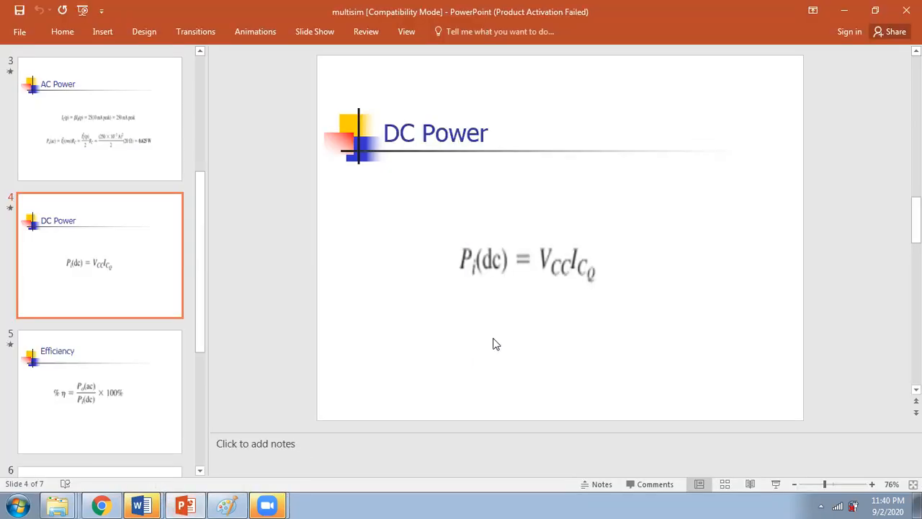
scroll(476, 354, down, 1)
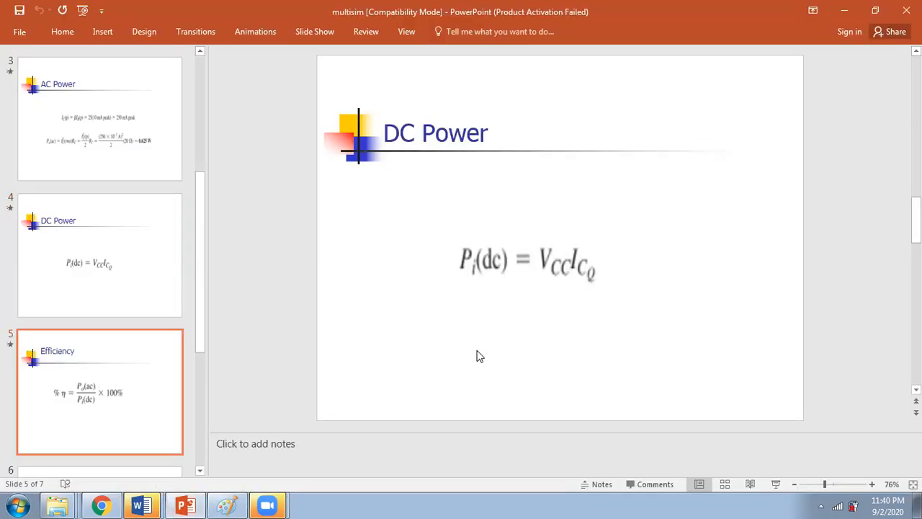
scroll(475, 354, up, 1)
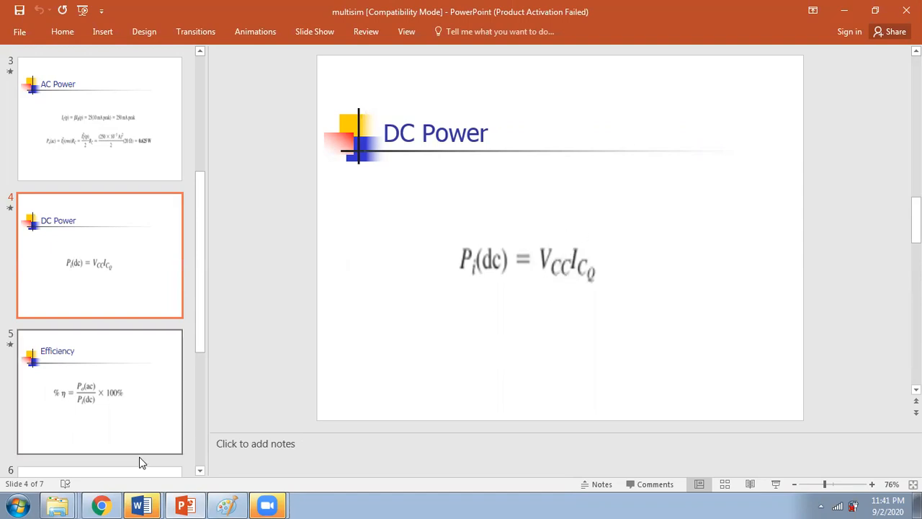
click(101, 497)
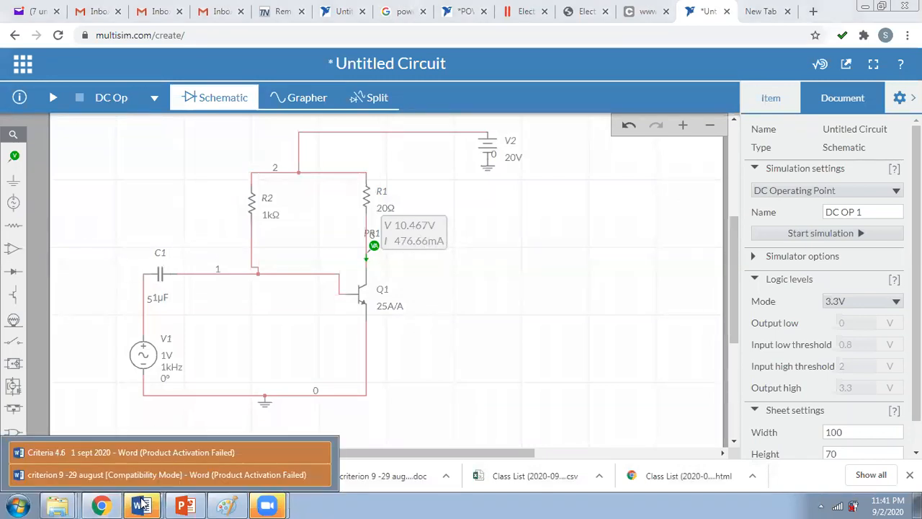
- Switch to PowerPoint and review the efficiency formula and its worked calculation
click(177, 502)
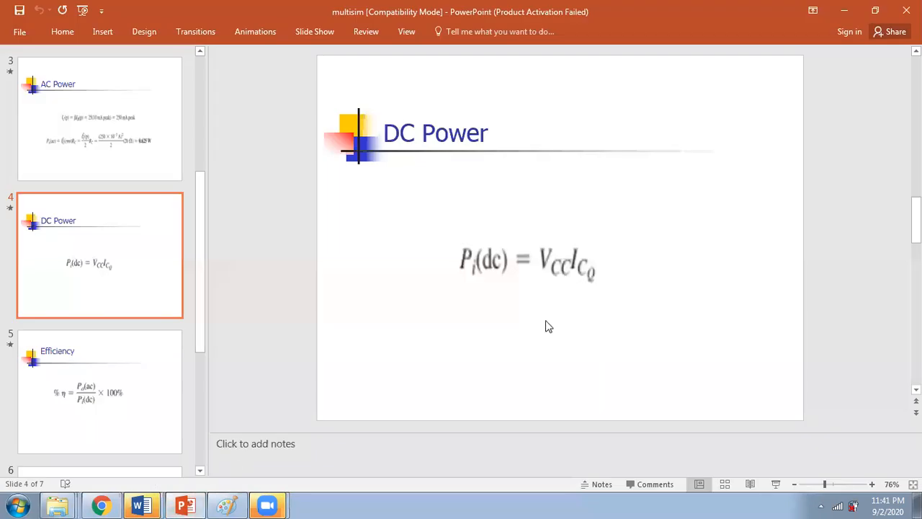
scroll(546, 327, down, 1)
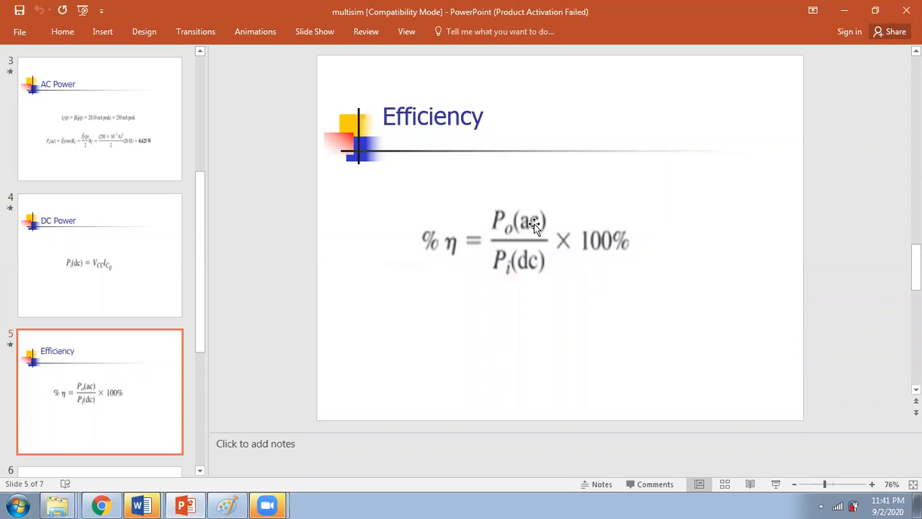
scroll(530, 278, down, 1)
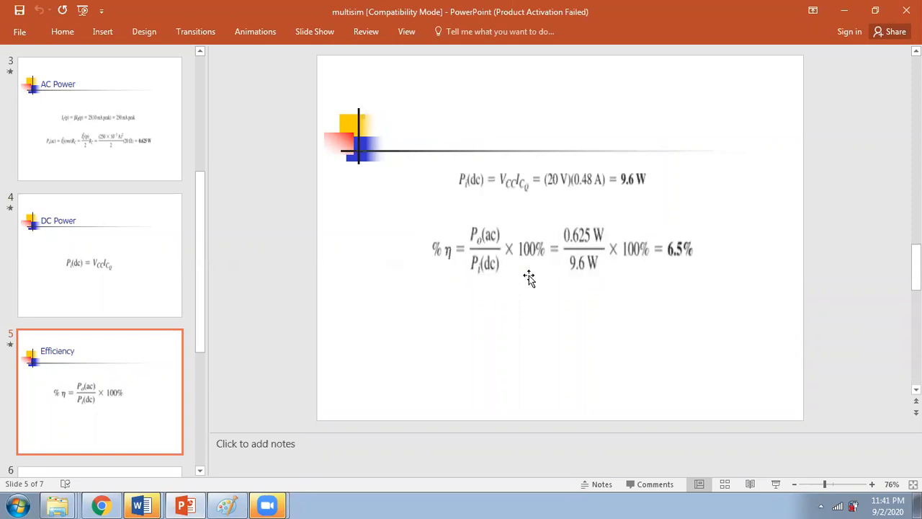